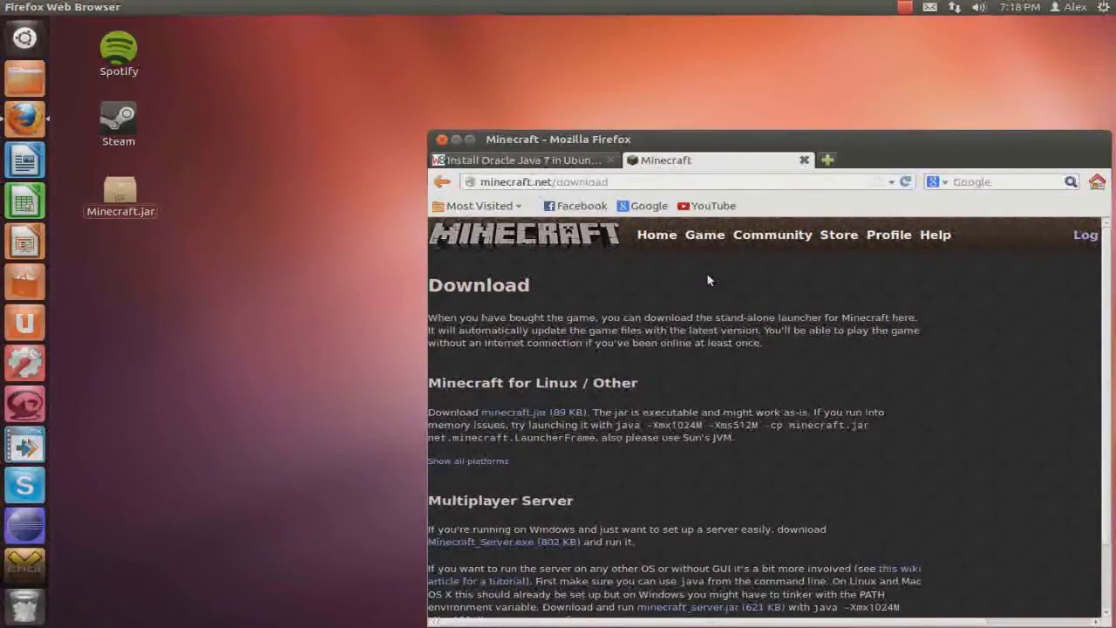
Highlight the Minecraft page's recommendation to use Sun's JVM
left_click_drag(734, 437, 686, 438)
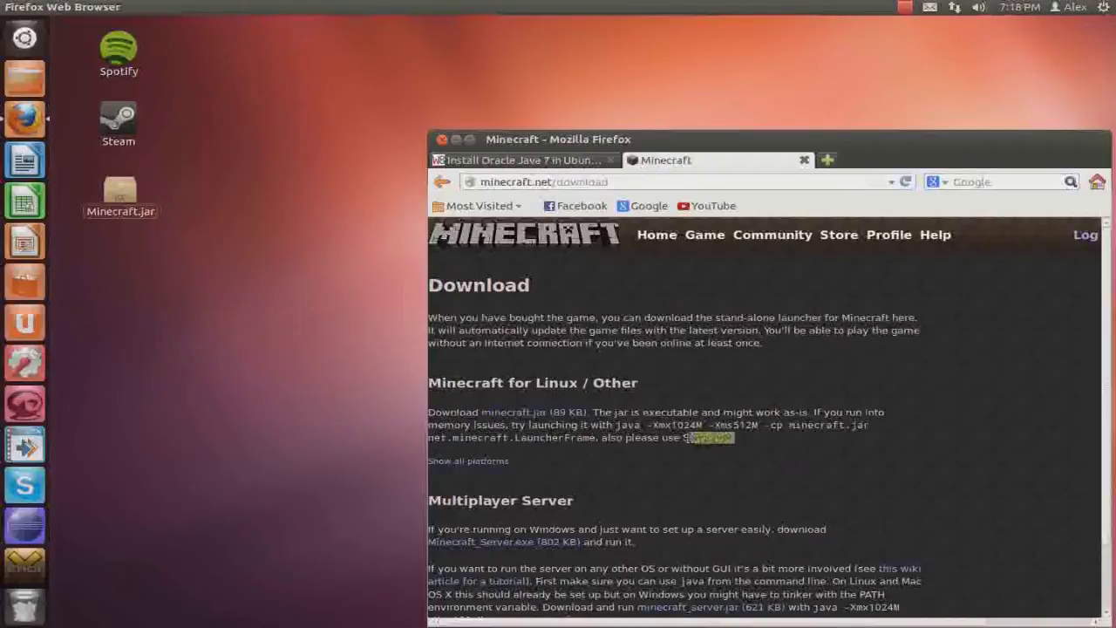
left_click(737, 424)
left_click_drag(721, 437, 627, 438)
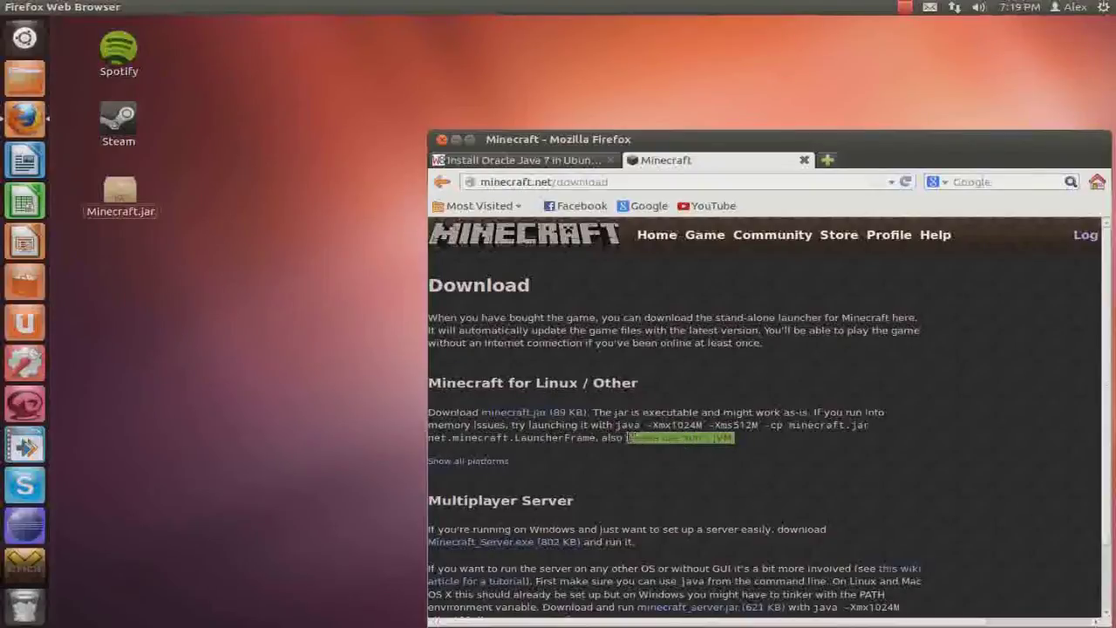
left_click(698, 438)
double_click(698, 437)
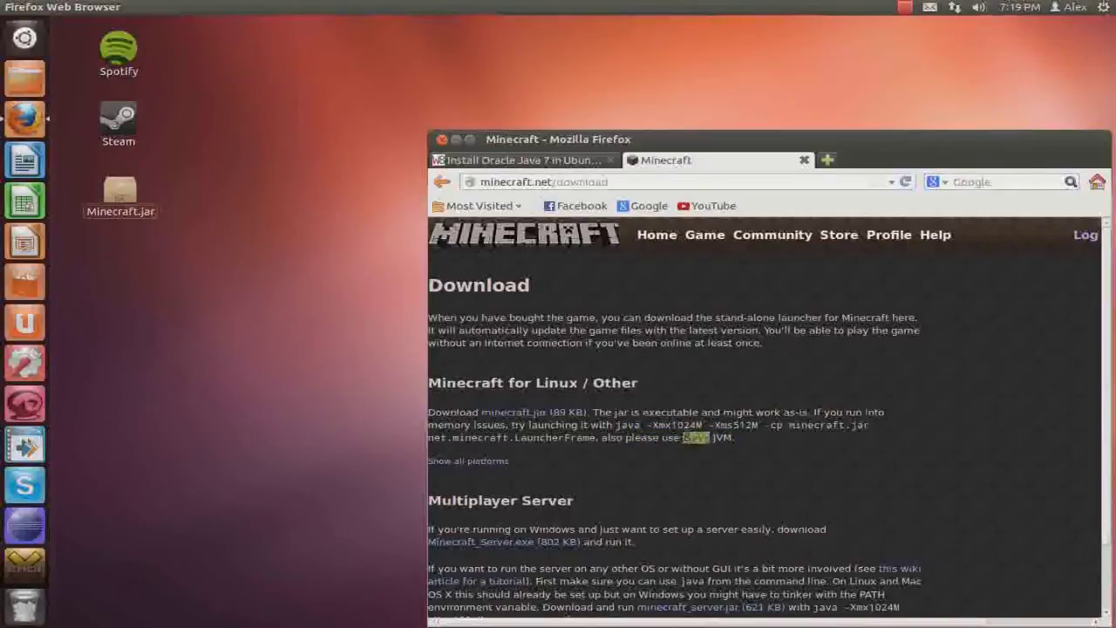
left_click(695, 412)
Close the Minecraft download page and scroll the WebUpd8 article down to its commands
left_click(806, 160)
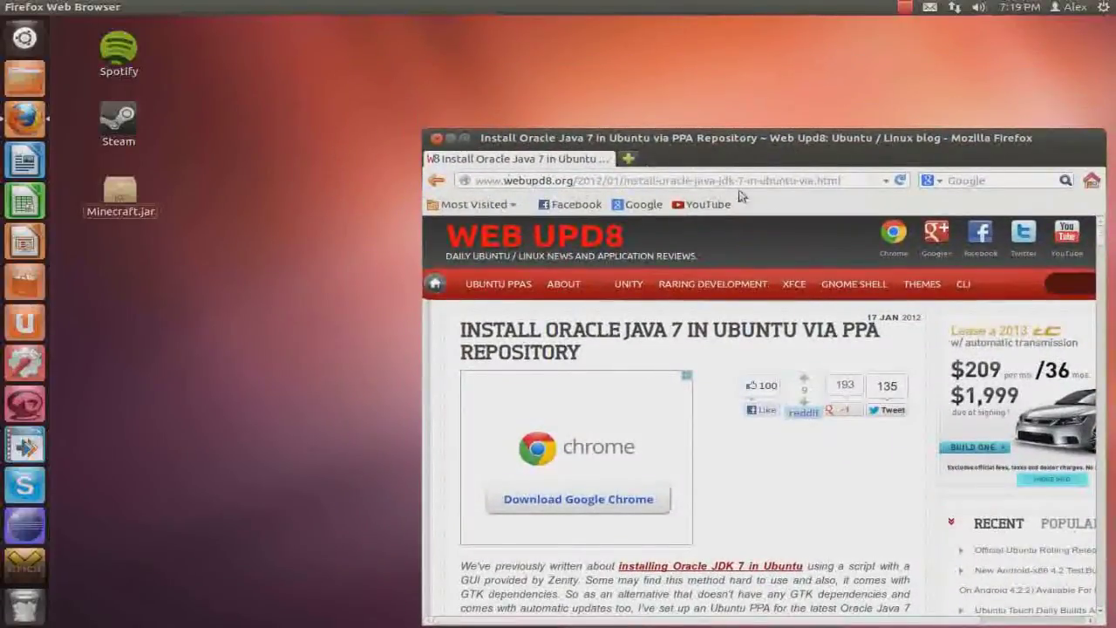
left_click_drag(844, 180, 397, 169)
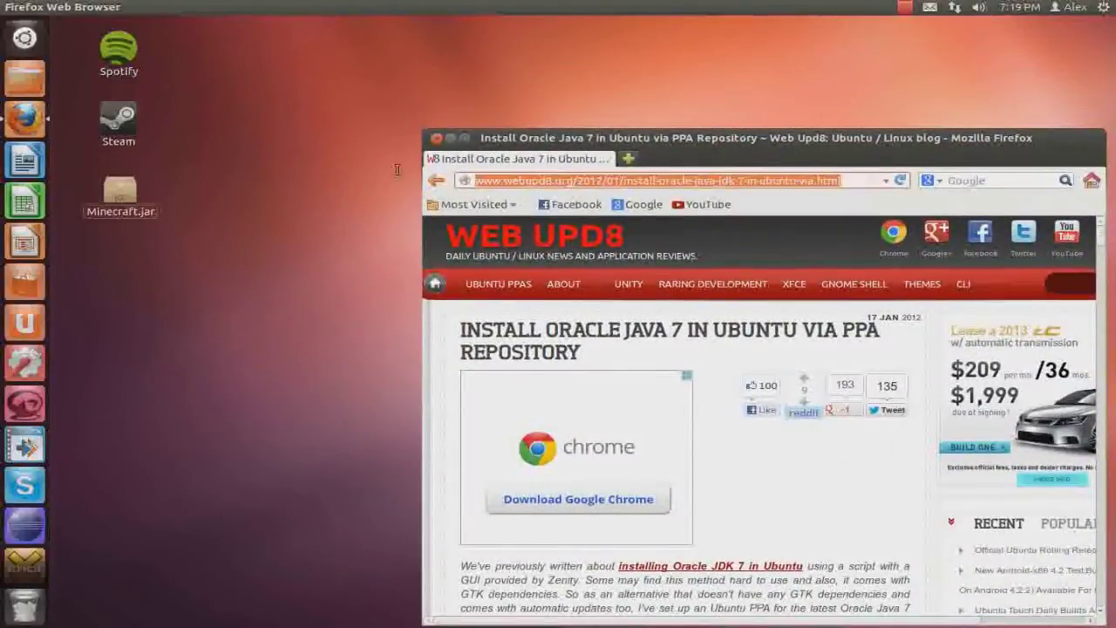
left_click(809, 488)
scroll(809, 488, "down", 10)
scroll(809, 489, "down", 2)
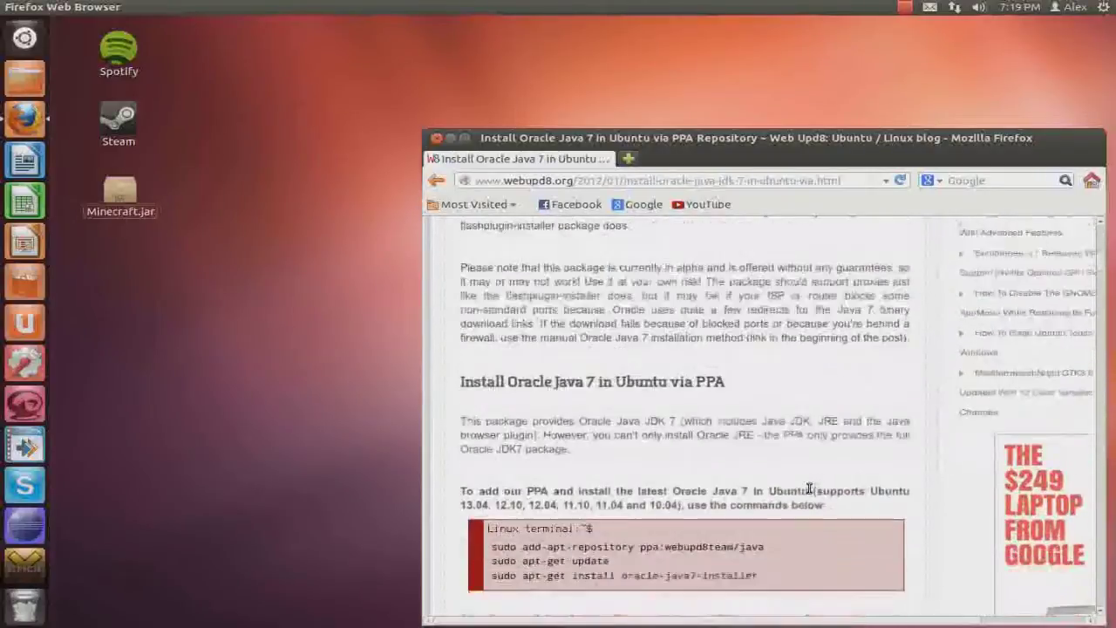
scroll(806, 488, "down", 3)
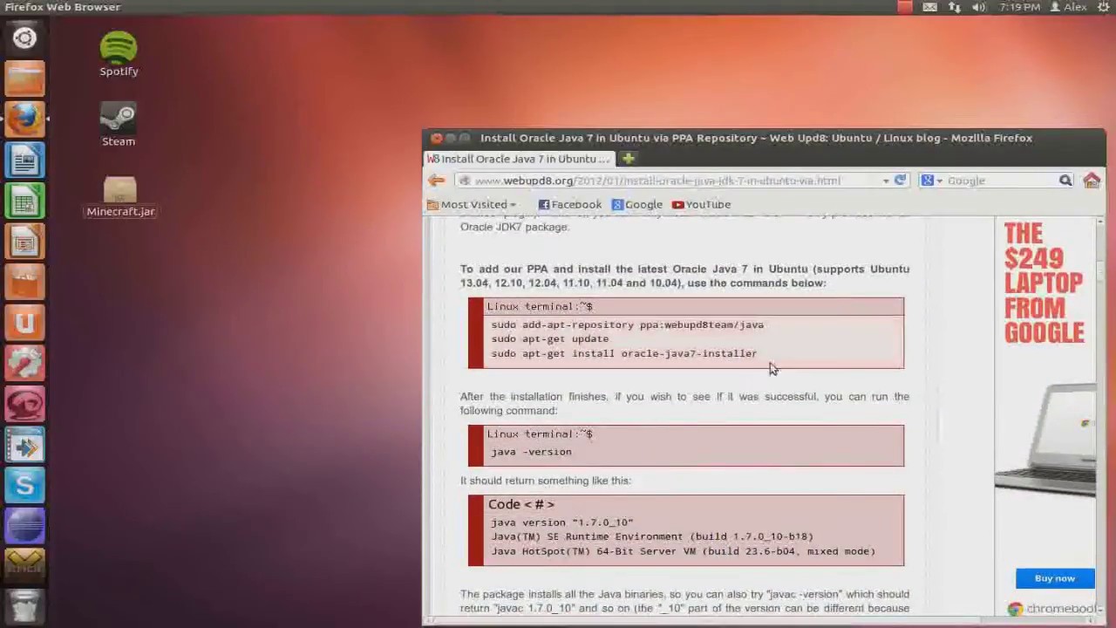
Highlight the three PPA commands, including the oracle-java7-installer command
left_click_drag(759, 354, 490, 321)
left_click(634, 324)
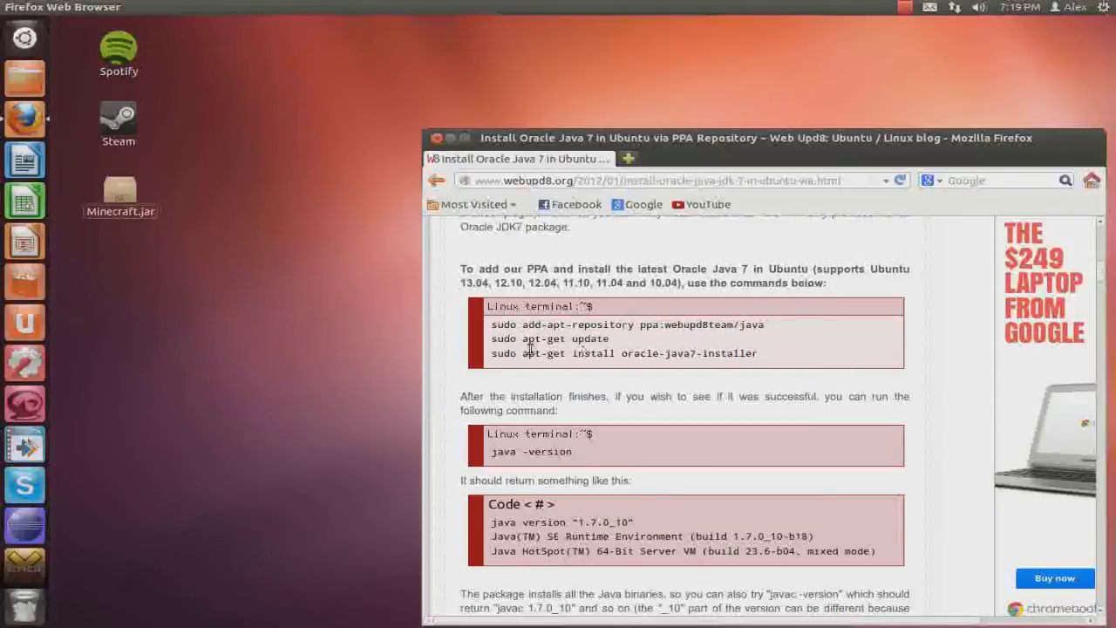
left_click_drag(635, 355, 758, 354)
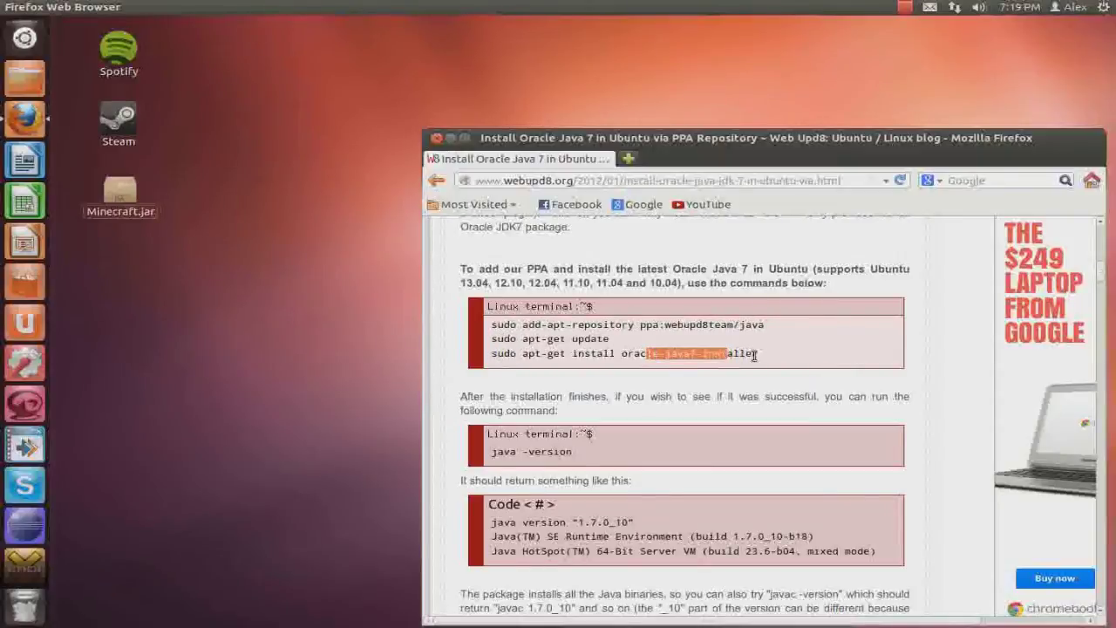
left_click(758, 354)
left_click(186, 258)
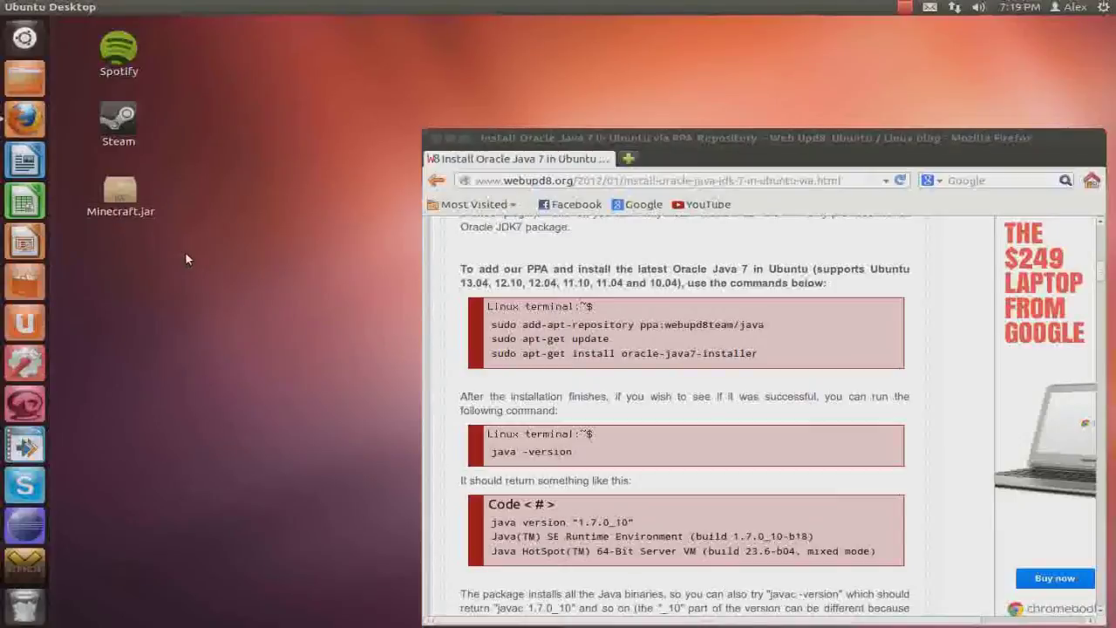
Confirm 'java -version' reports 1.7.0_15, minimize the terminal, and load the Google home page
key("ctrl+alt+t")
type("java")
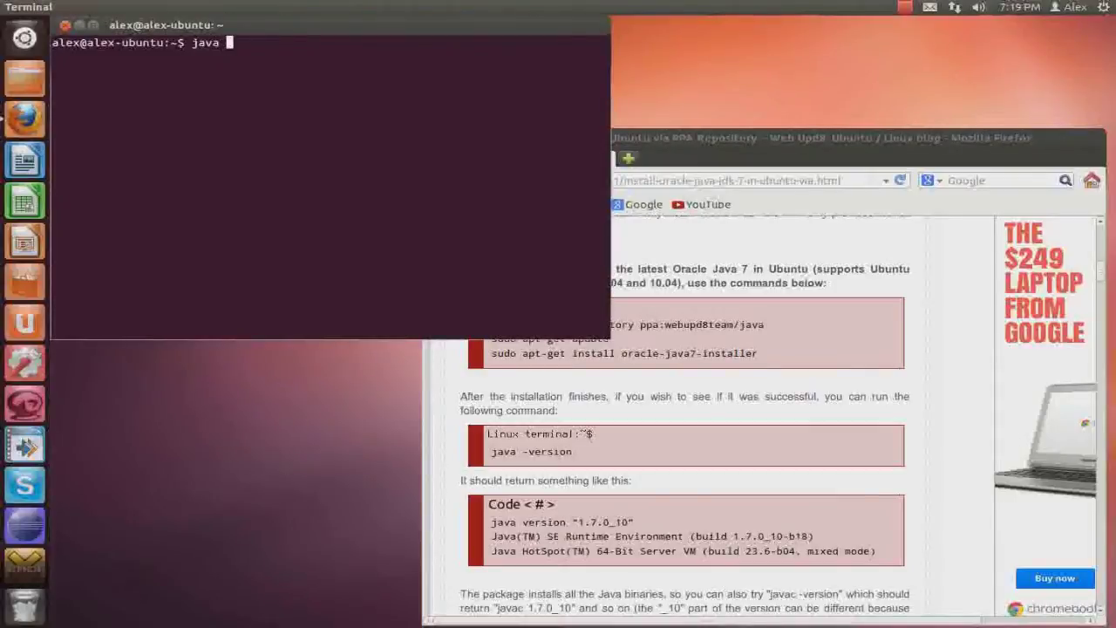
type("-version")
key("Return")
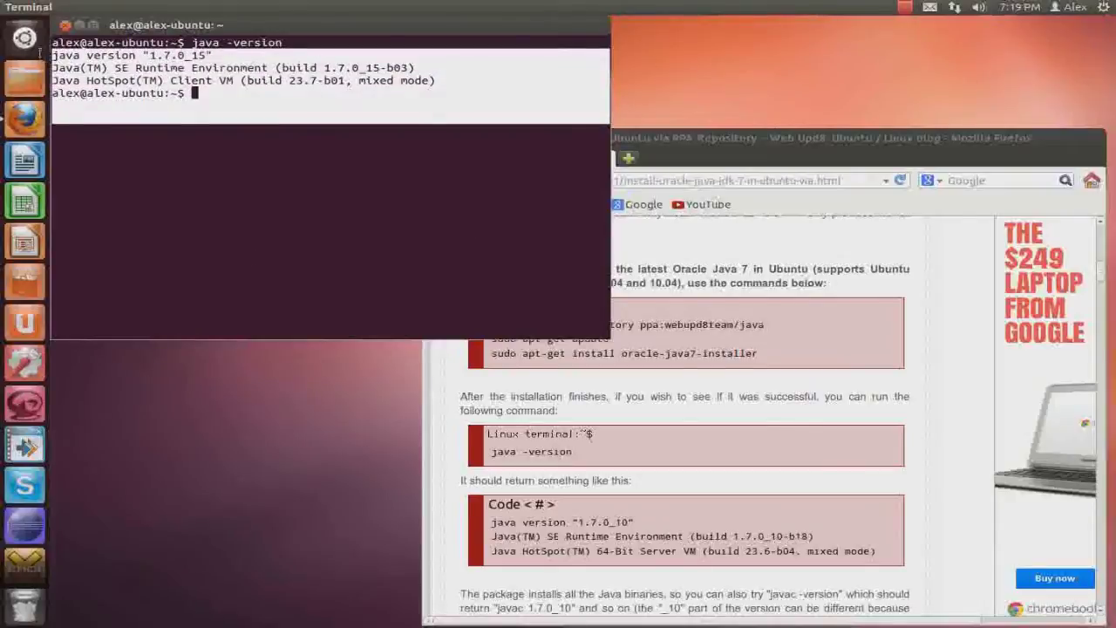
left_click(77, 27)
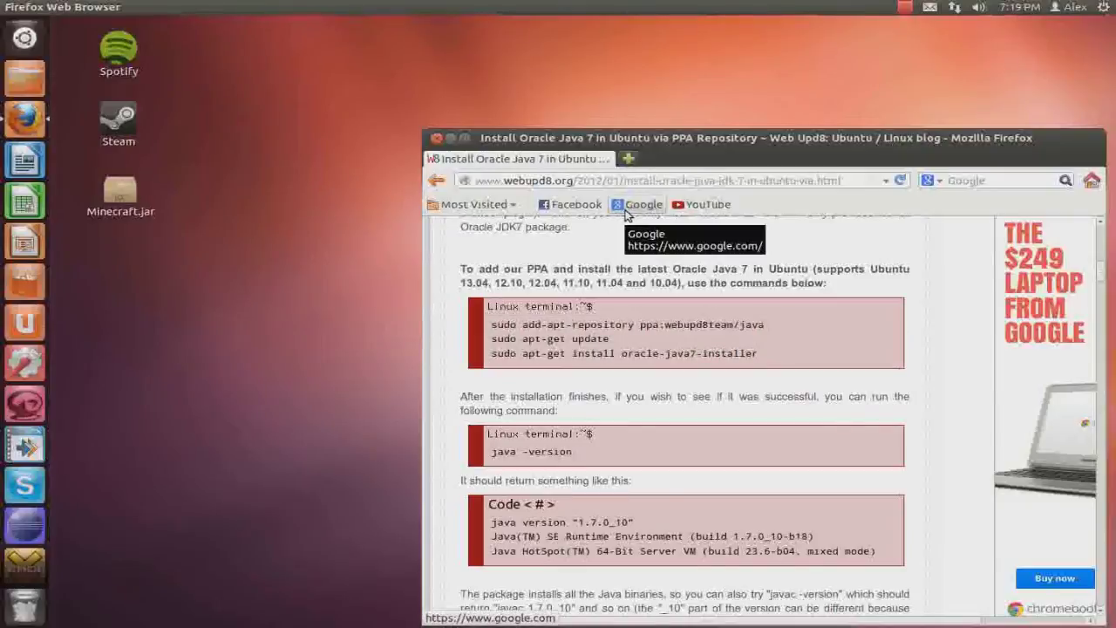
left_click(627, 214)
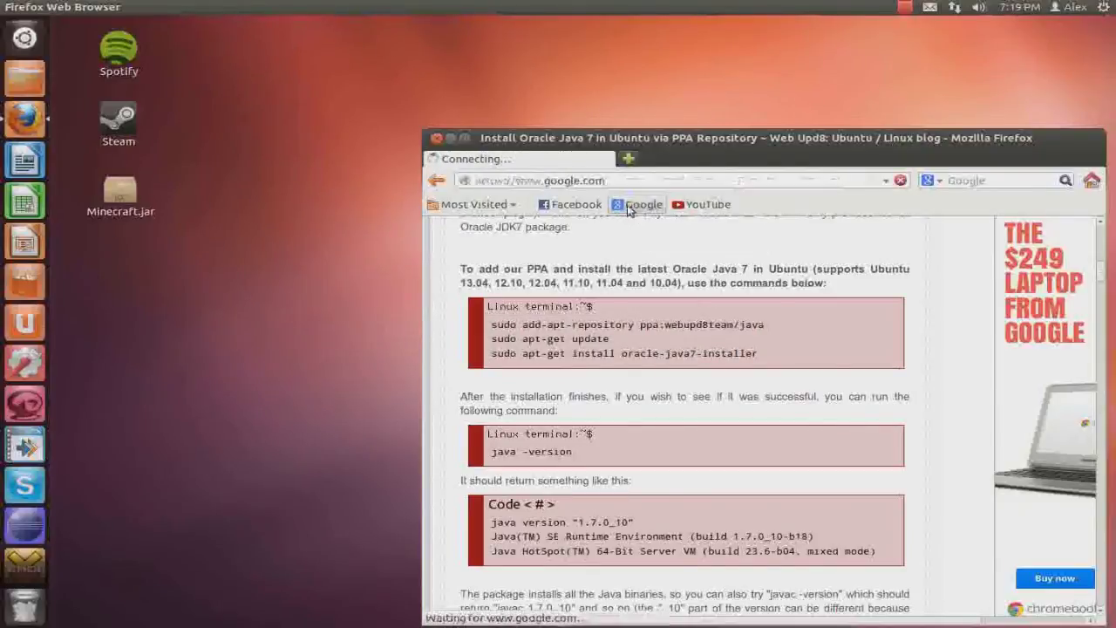
Search Google for 'lwjgl' and follow lwjgl.org's Download page to the LWJGL 2.8.5 link
type("lwjgl")
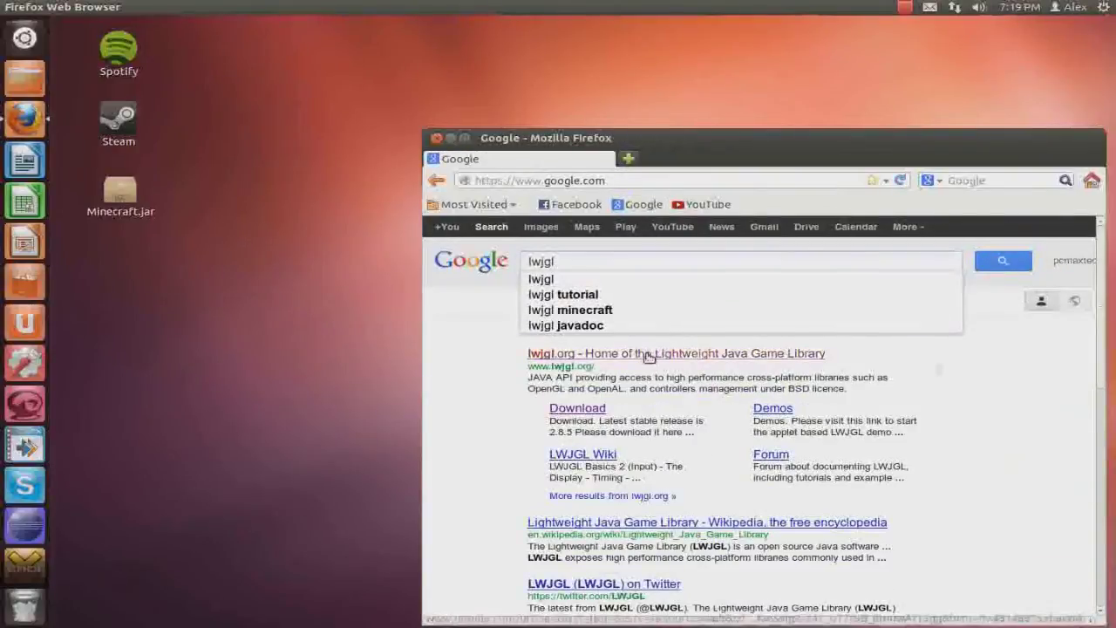
left_click(645, 355)
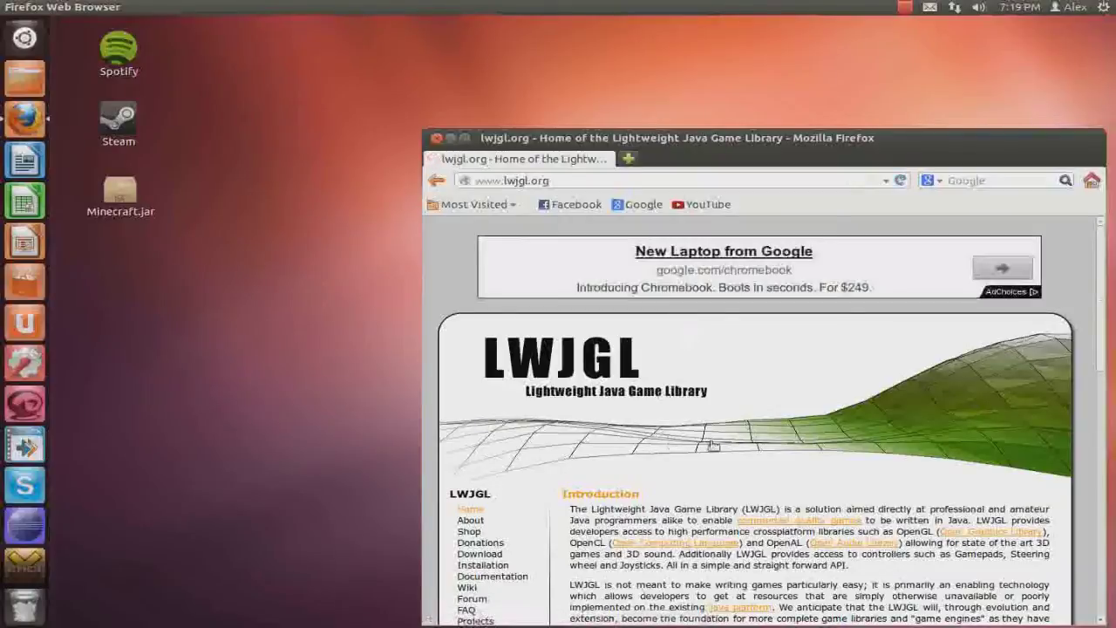
scroll(611, 427, "down", 3)
left_click(490, 434)
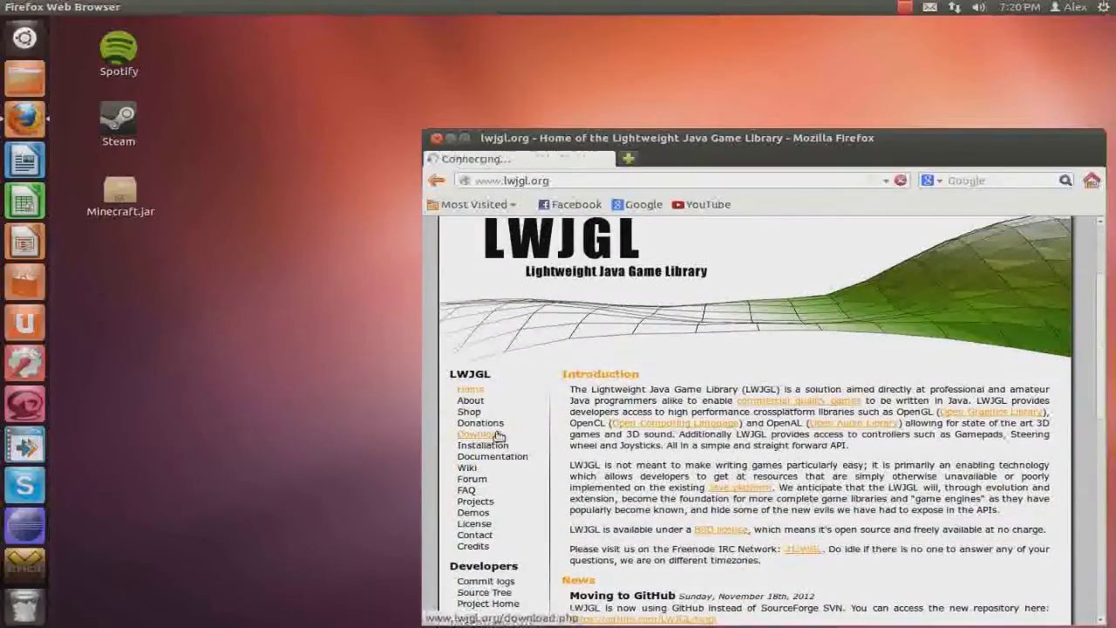
scroll(722, 444, "down", 2)
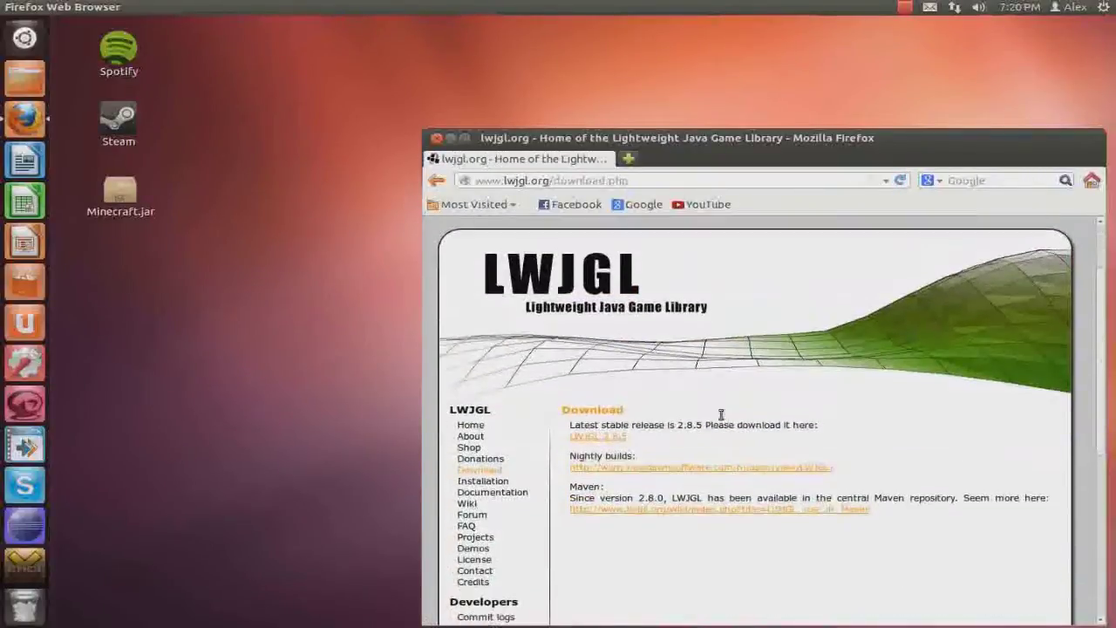
scroll(722, 419, "down", 2)
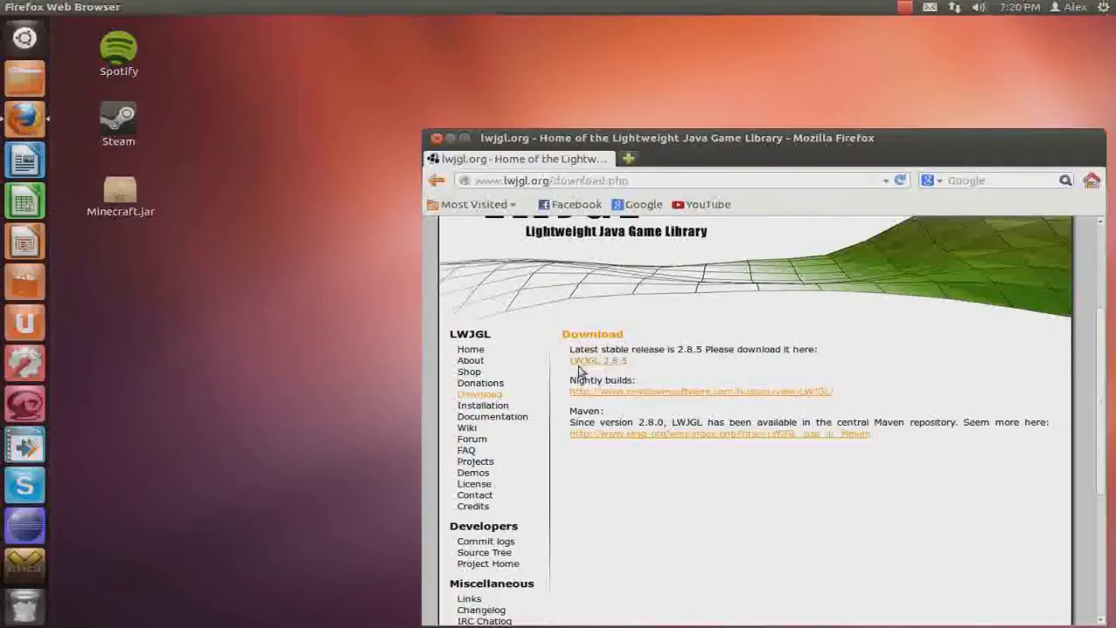
left_click(610, 362)
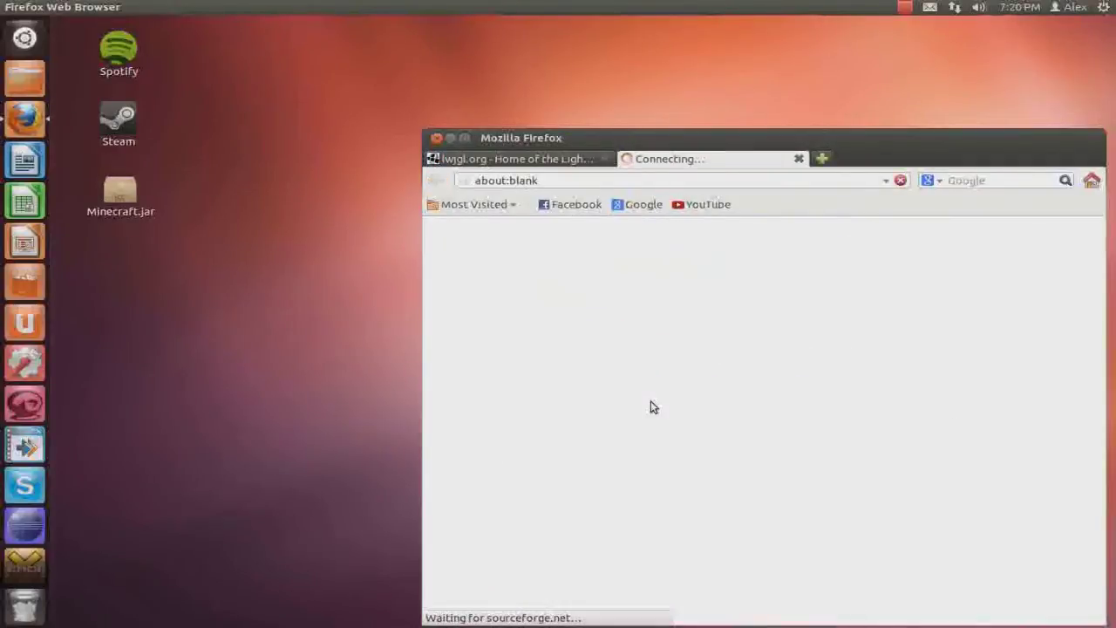
Locate lwjgl-2.8.5.zip in the SourceForge file table
left_click_drag(863, 171, 864, 146)
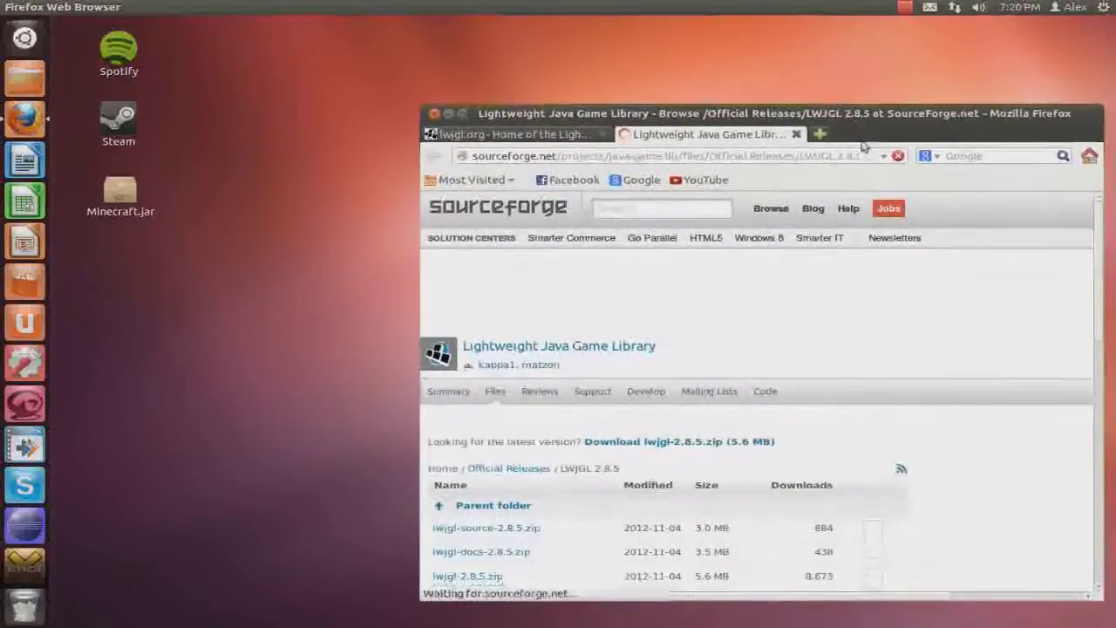
scroll(887, 377, "down", 2)
scroll(887, 379, "down", 2)
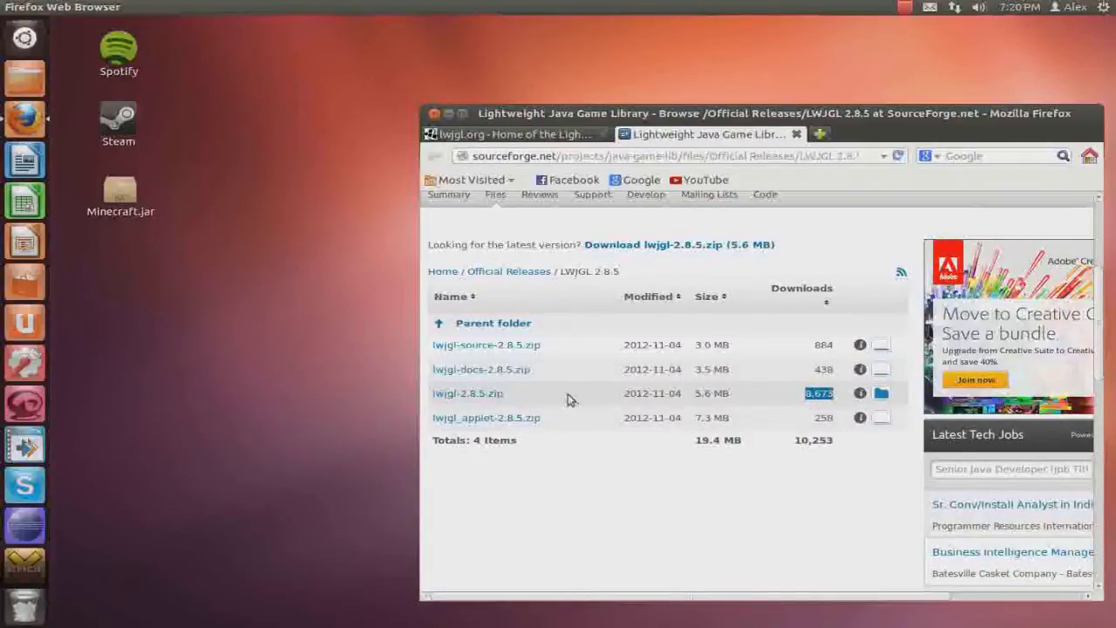
left_click_drag(506, 393, 431, 395)
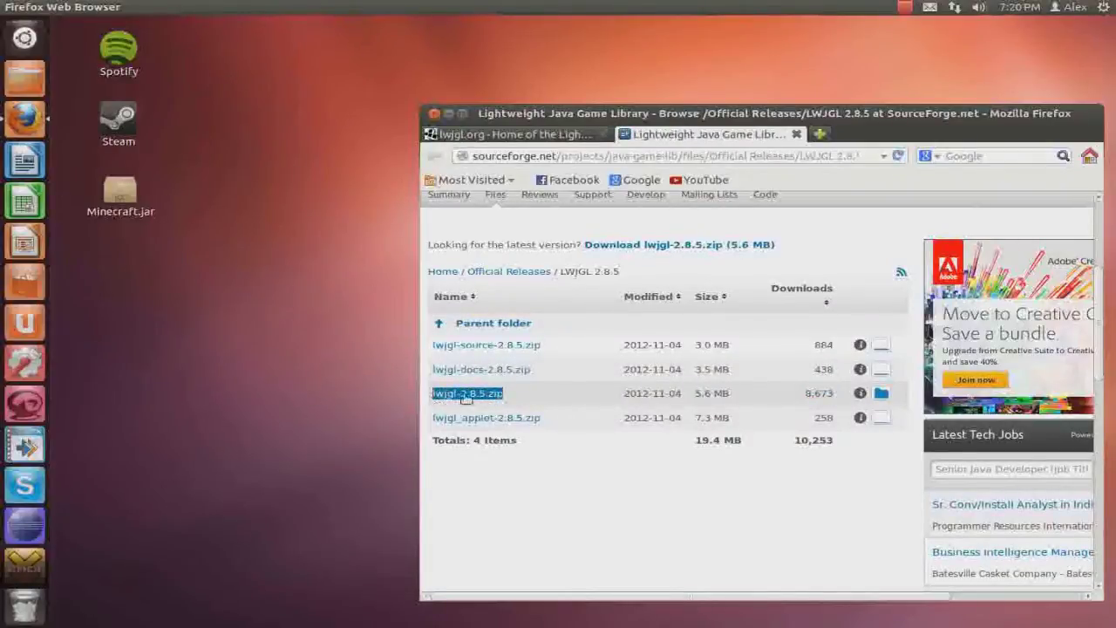
left_click(558, 399)
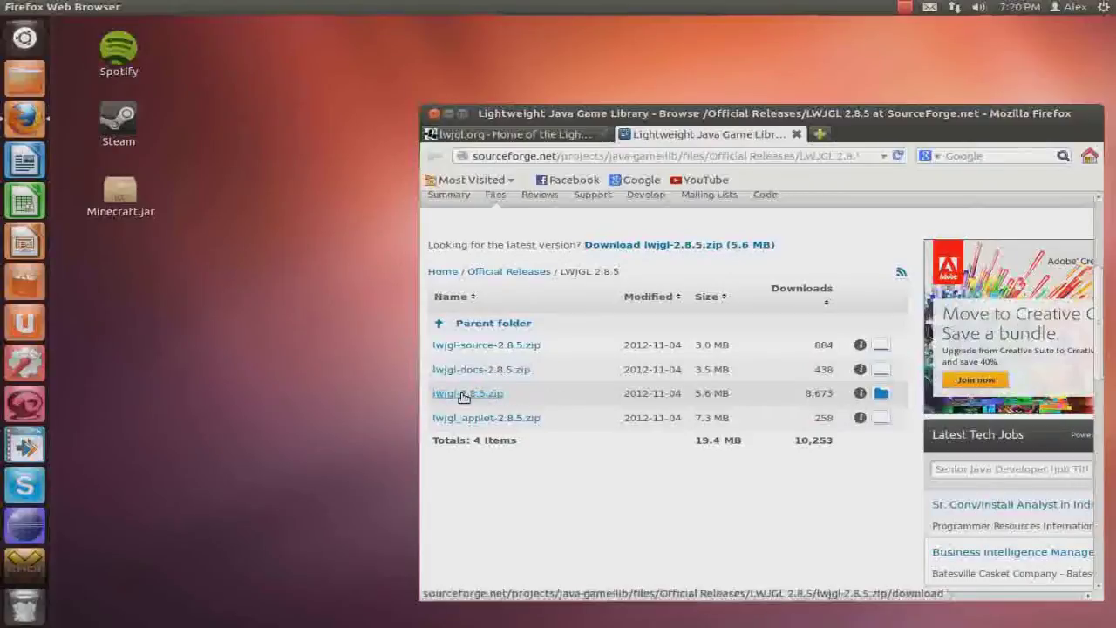
Save lwjgl-2.8.5.zip to disk and move the Home folder window aside
left_click(463, 394)
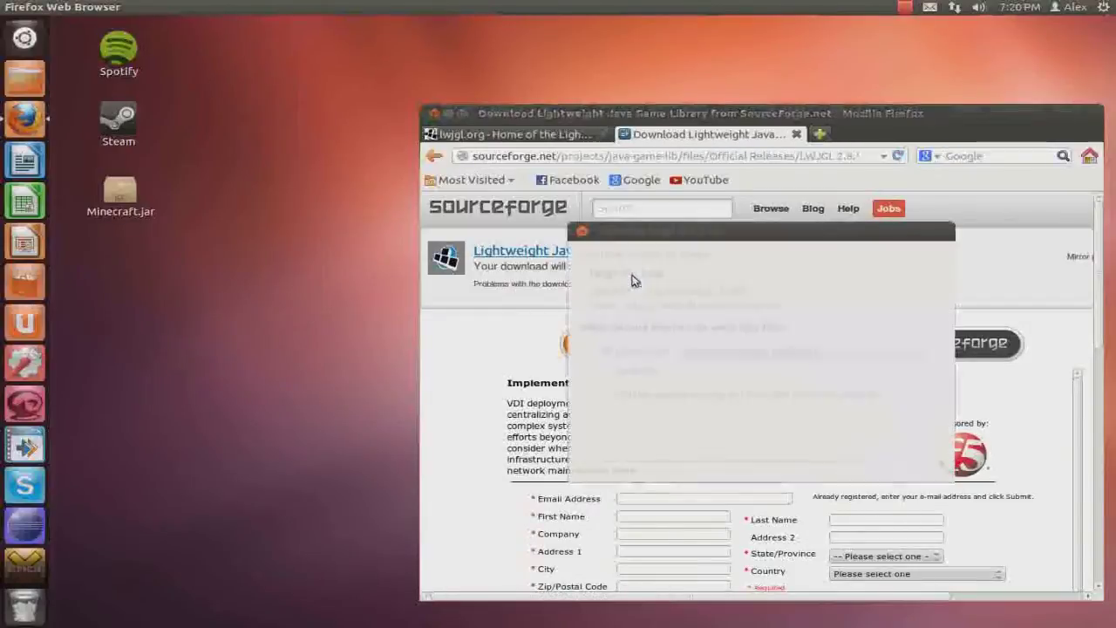
left_click(645, 373)
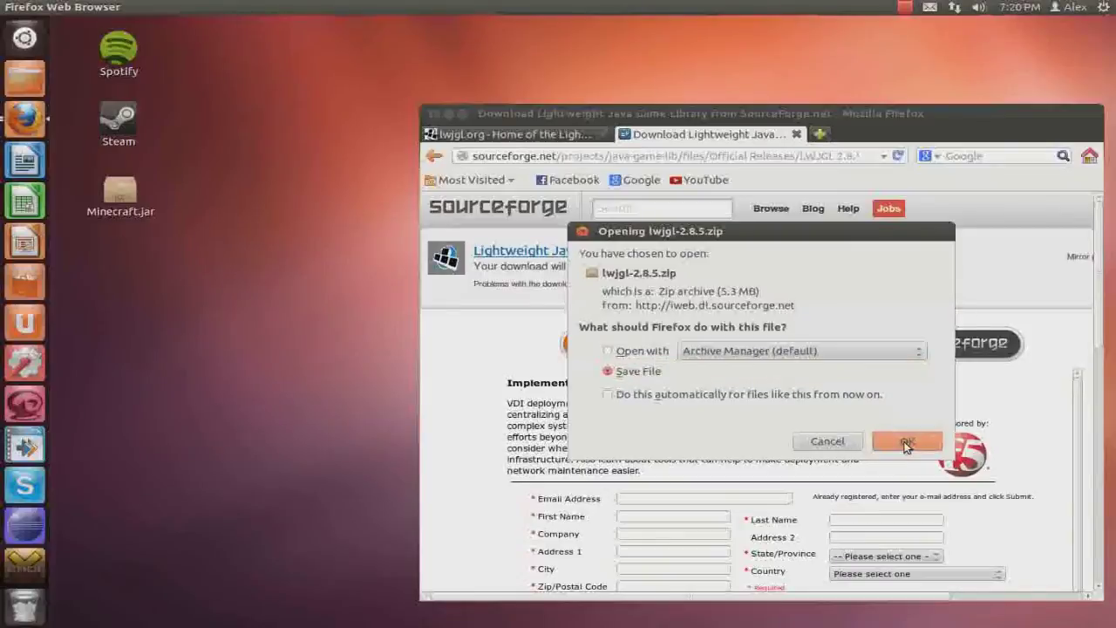
left_click(906, 442)
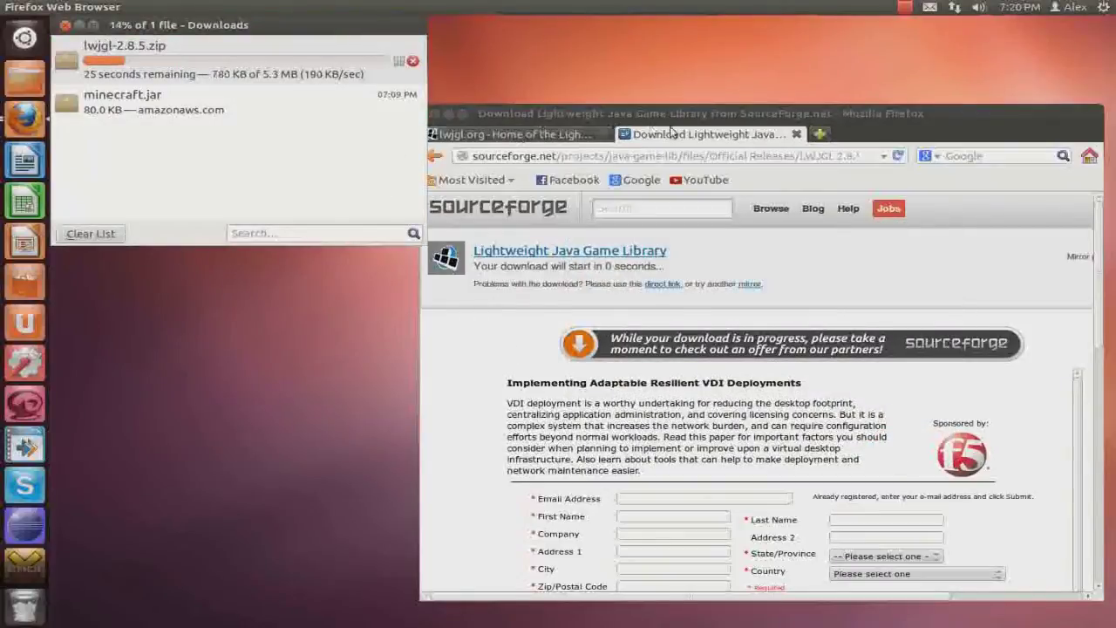
left_click(613, 121)
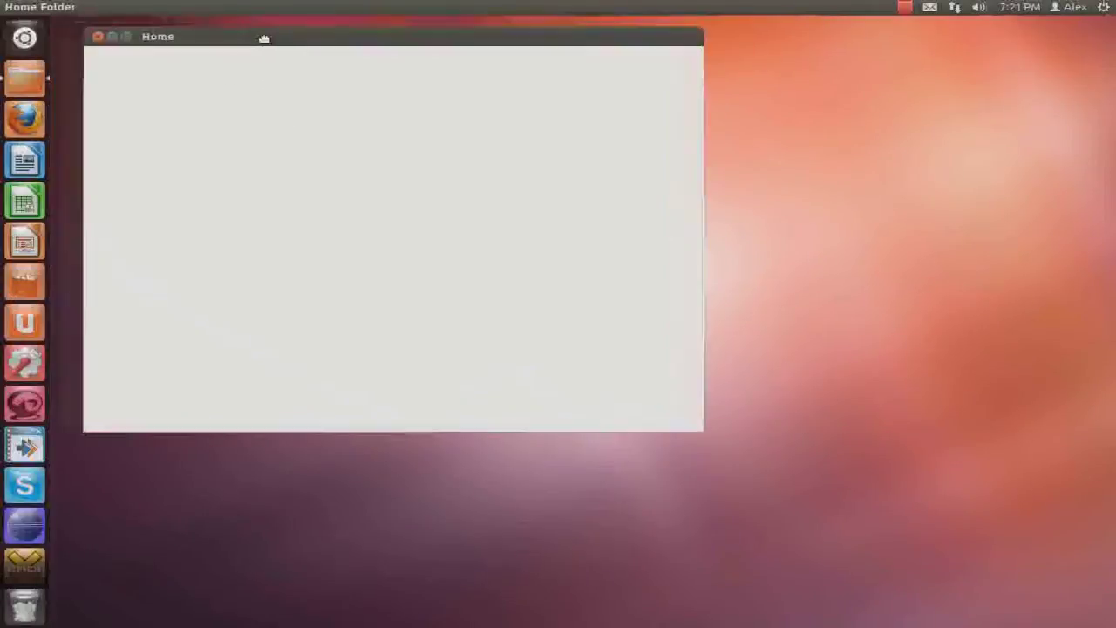
mouse_move(262, 38)
left_mouse_down()
mouse_move(421, 100)
mouse_move(464, 104)
left_mouse_up()
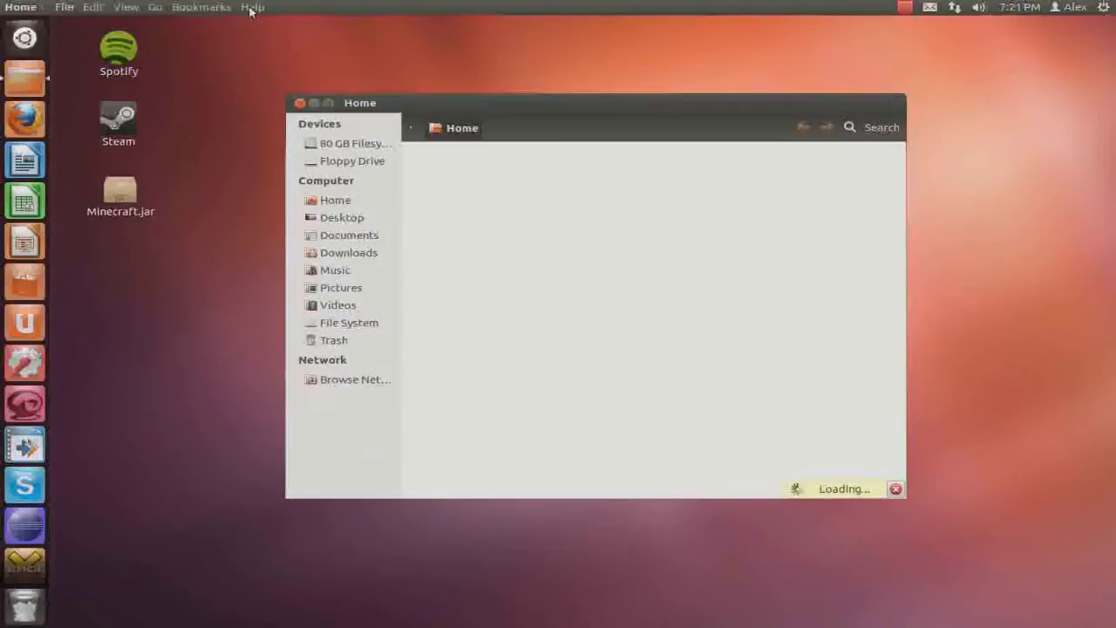
Show hidden files in the Home folder and open .minecraft
left_click(126, 7)
left_click(165, 158)
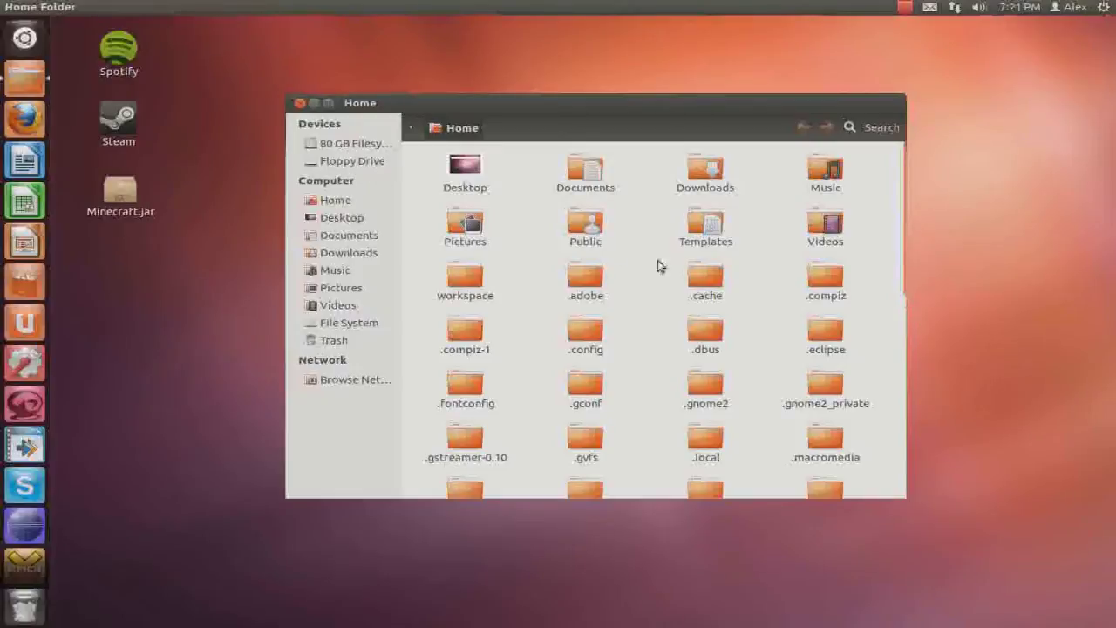
scroll(689, 290, "down", 1)
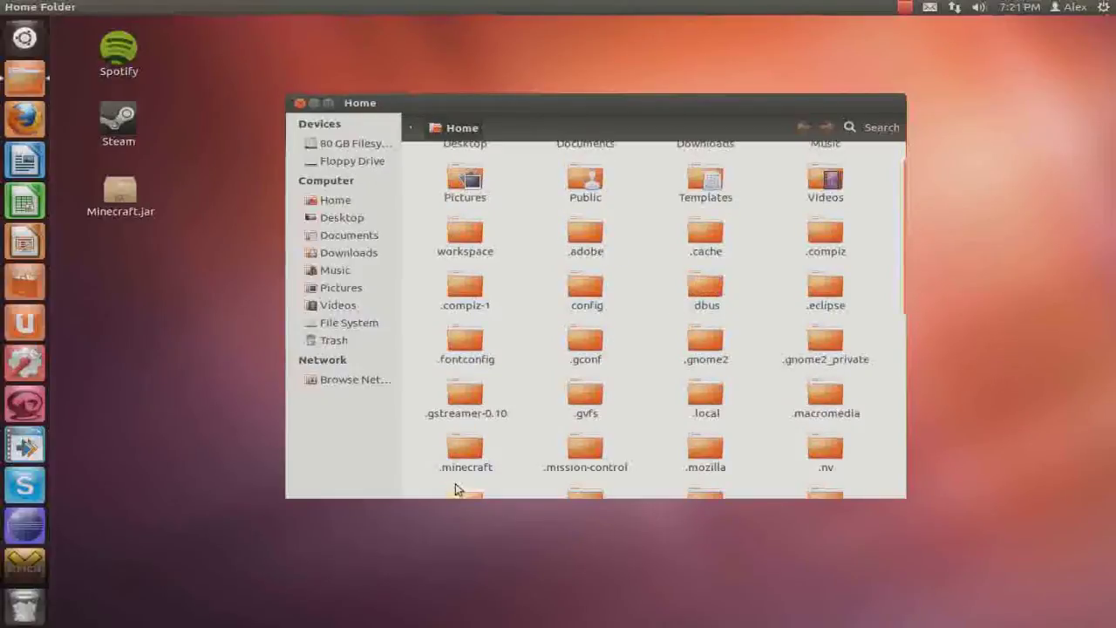
left_click(466, 454)
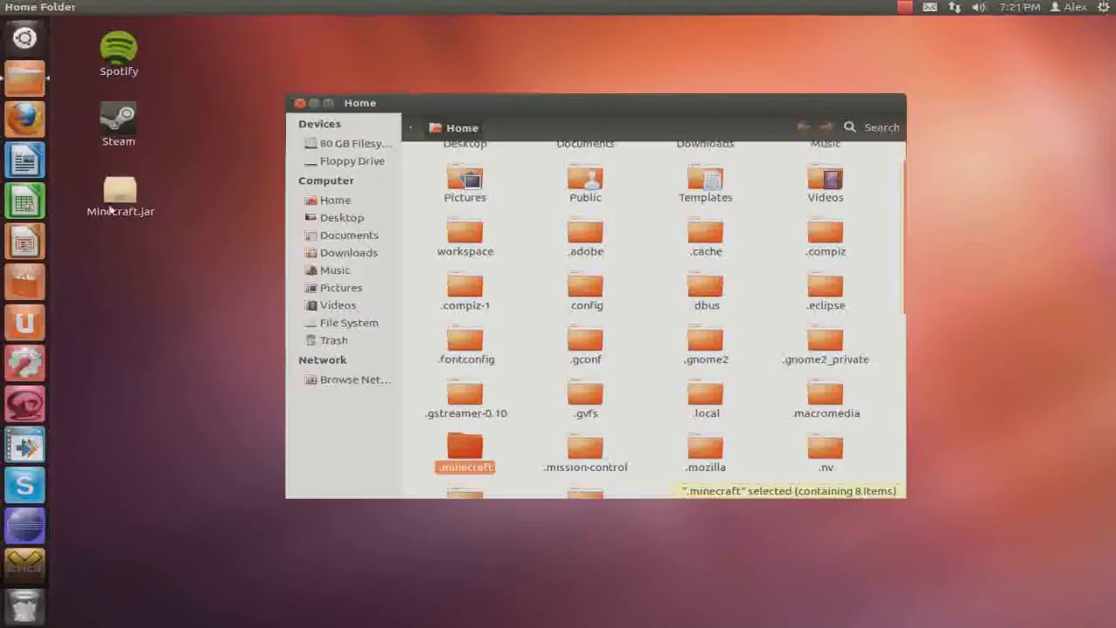
double_click(488, 451)
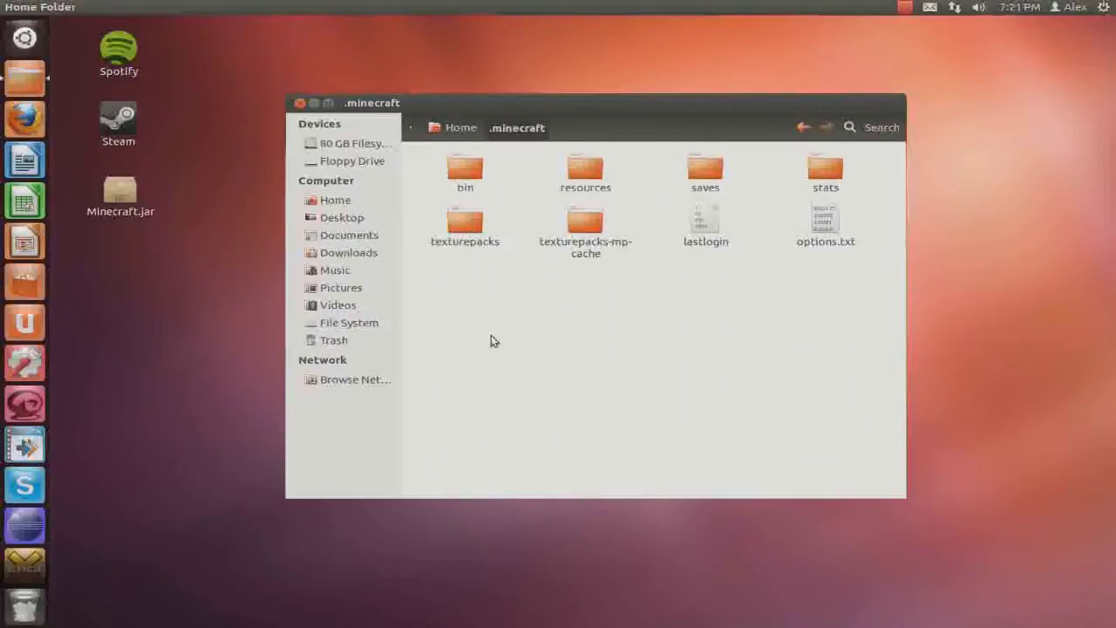
Open the bin folder and move its window to the lower right
double_click(466, 179)
left_click_drag(677, 107, 883, 231)
right_click(46, 86)
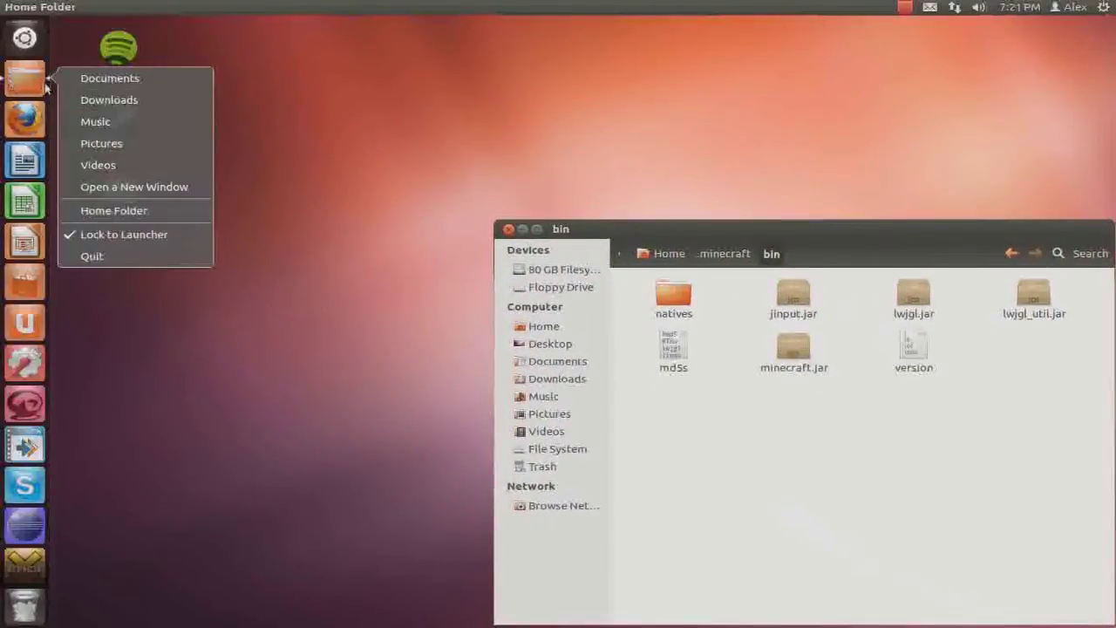
Open lwjgl-2.8.5.zip from the Downloads folder in Archive Manager
left_click(110, 78)
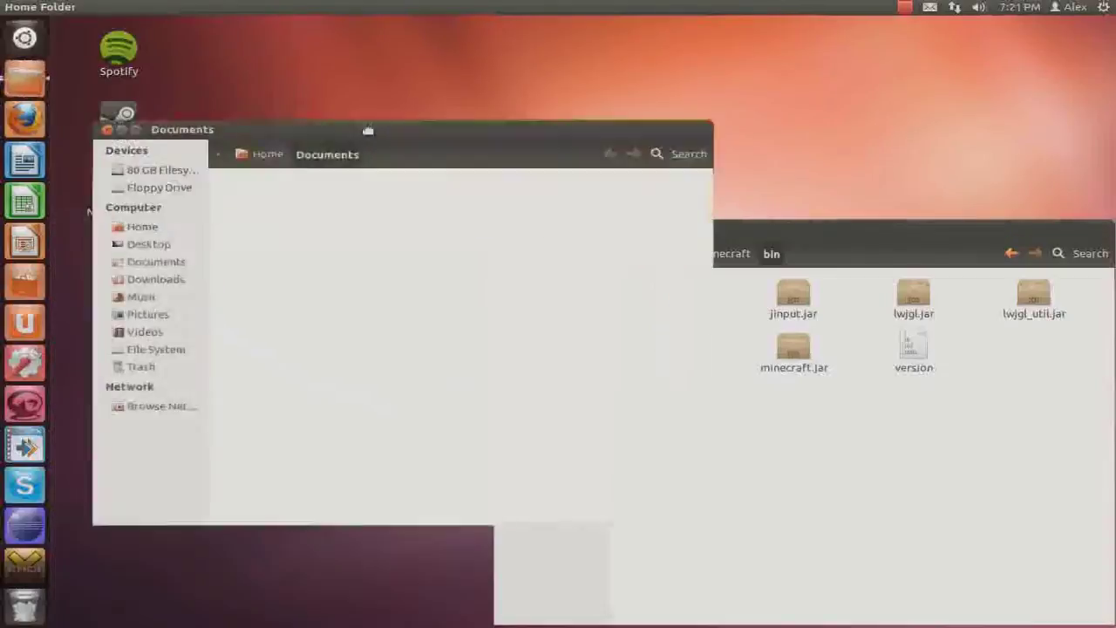
left_click(171, 219)
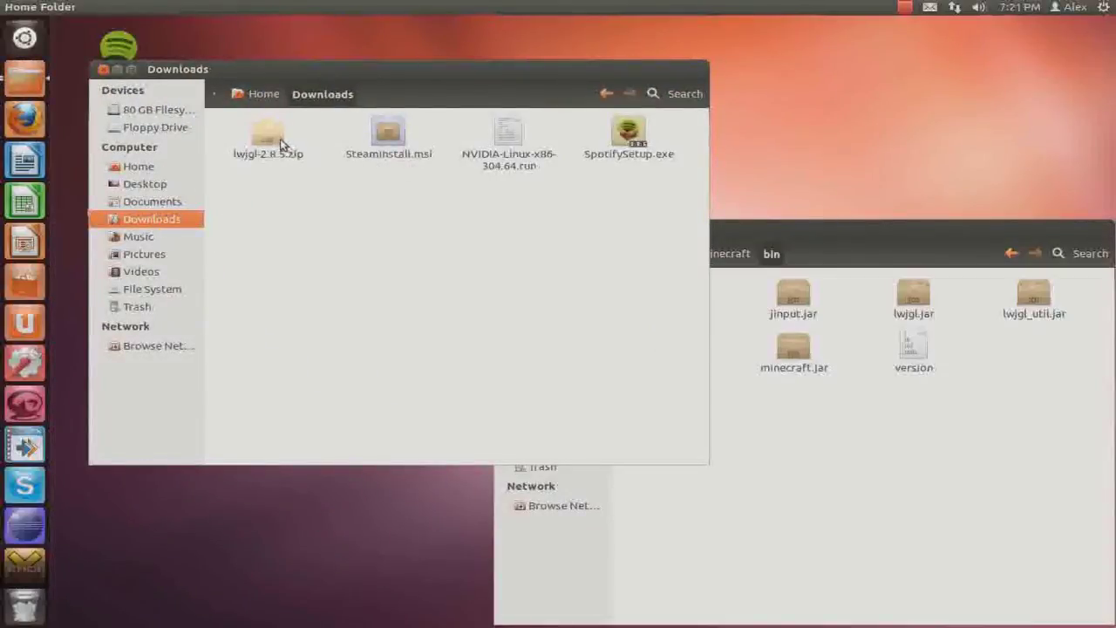
double_click(281, 144)
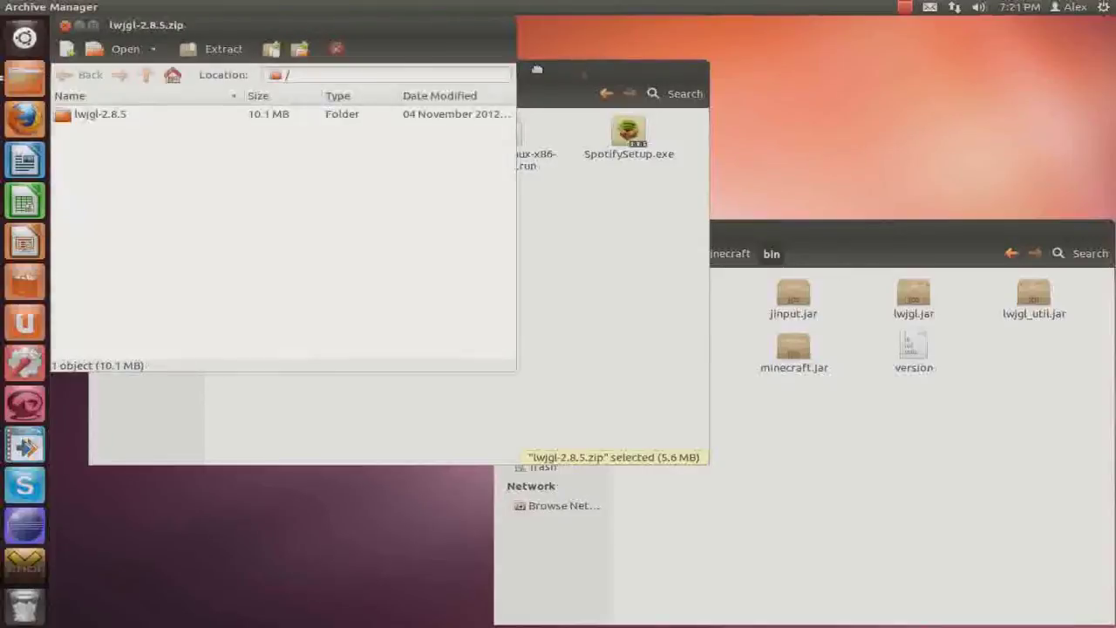
left_click(537, 69)
left_click(104, 70)
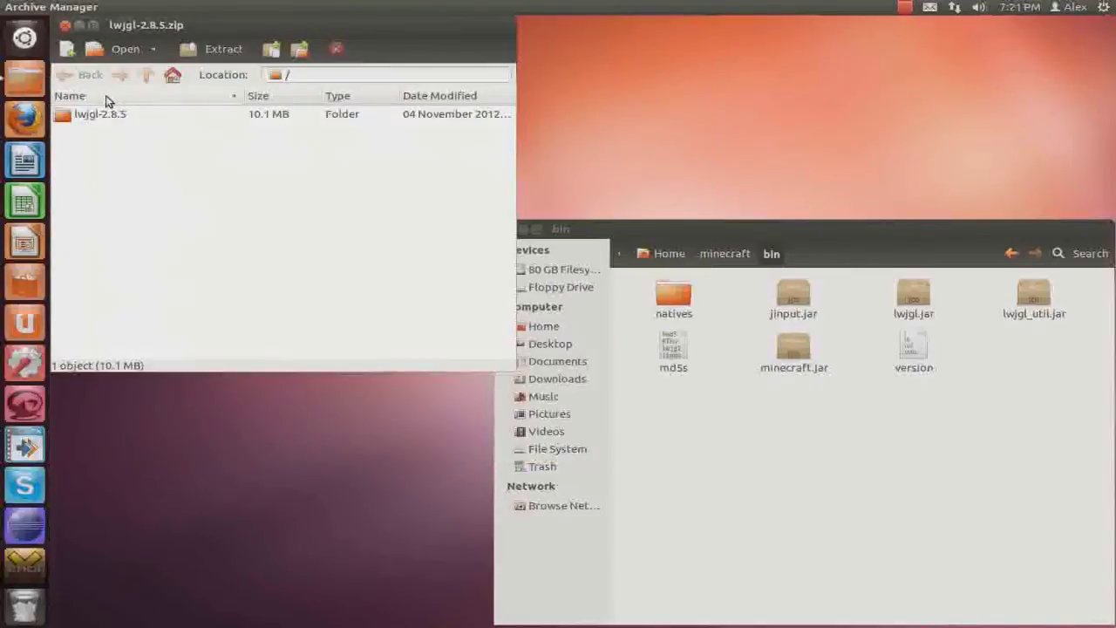
In lwjgl-2.8.5/jar, select jinput.jar, lwjgl.jar and lwjgl_util.jar
double_click(105, 114)
left_click(98, 136)
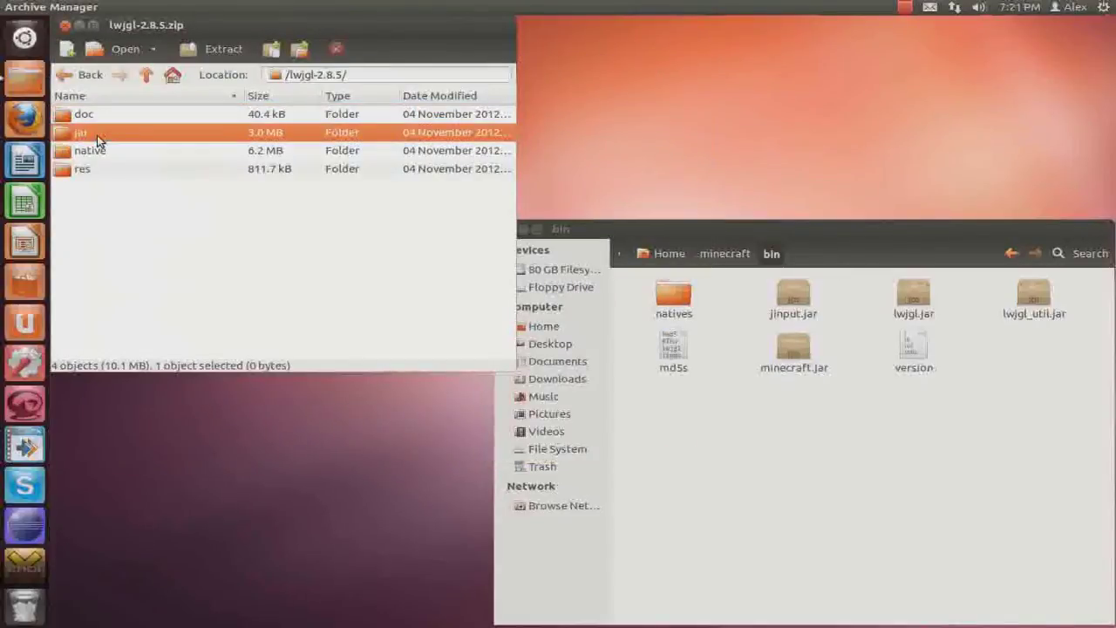
double_click(97, 136)
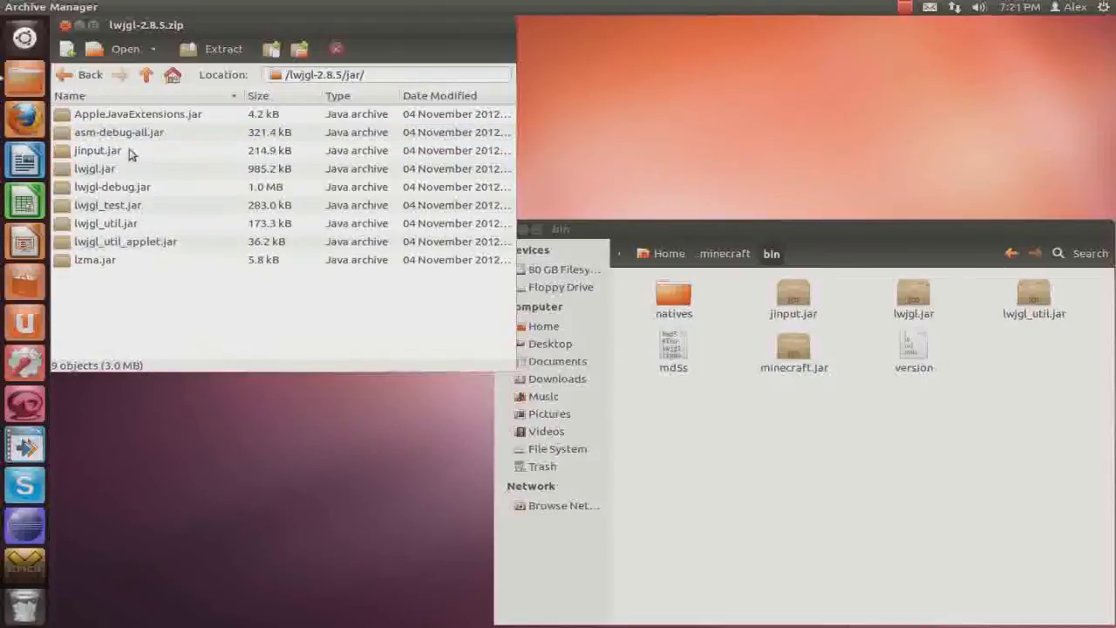
left_click(127, 150)
left_click(116, 169, "ctrl")
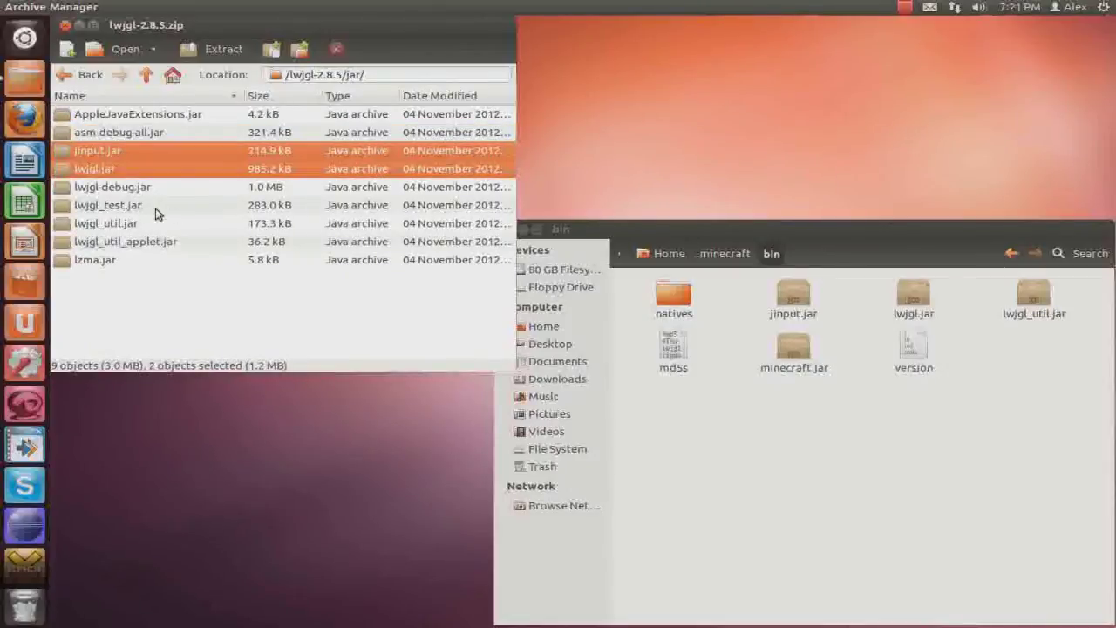
left_click(135, 224, "ctrl")
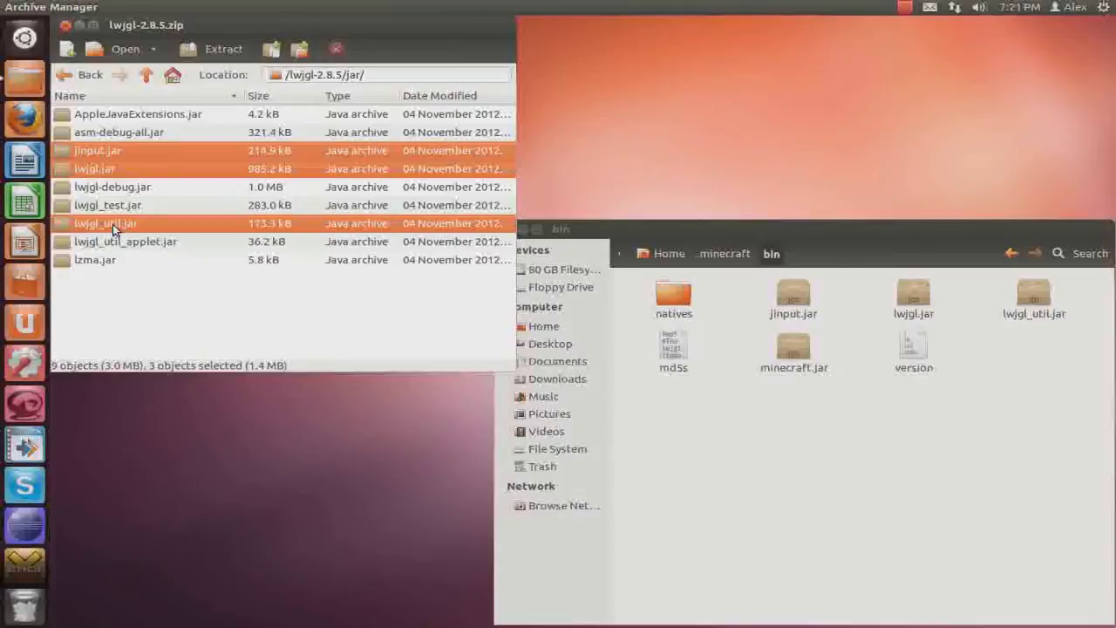
Drag bin's three old jars to the desktop, then drag the archive's three 2.8.5 jars into bin
left_click(881, 401)
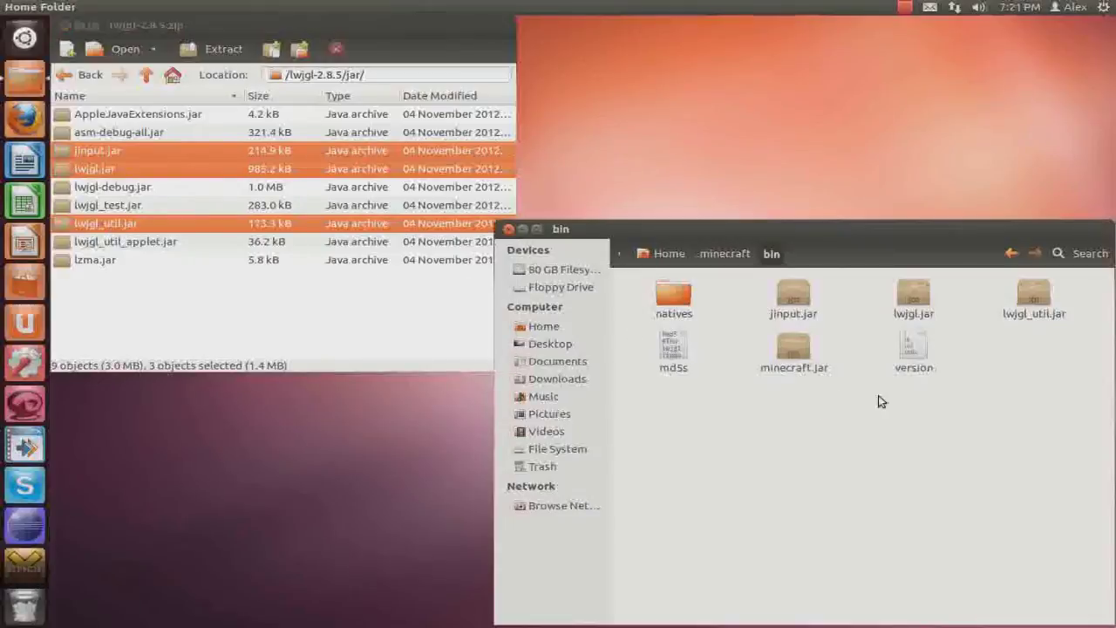
left_click(1038, 298)
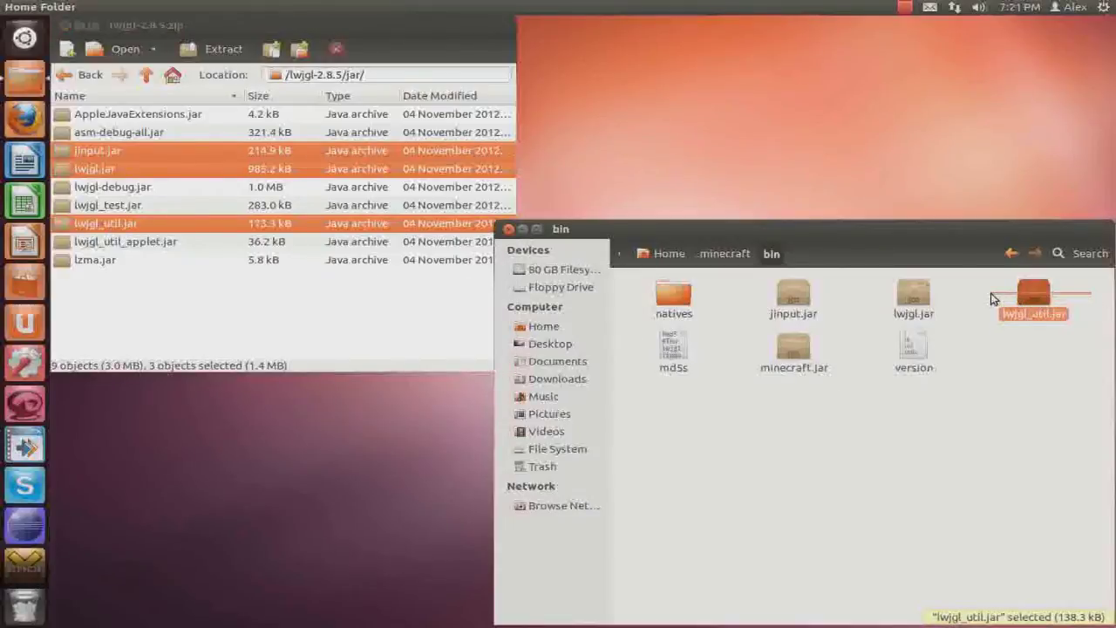
mouse_move(991, 299)
left_mouse_down()
mouse_move(771, 306)
mouse_move(742, 89)
left_mouse_up()
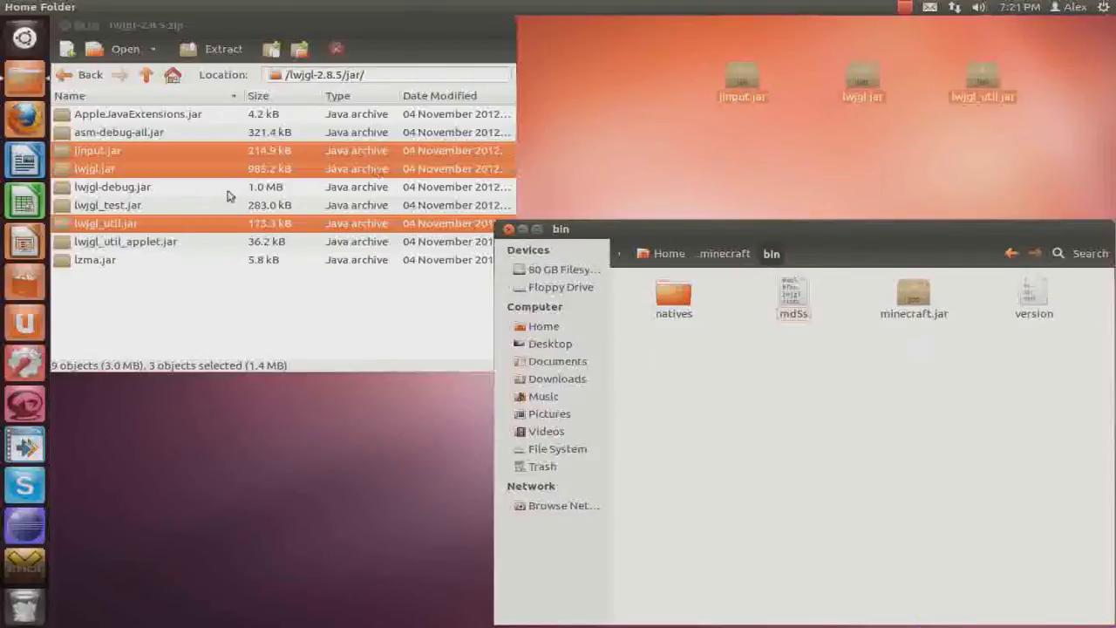
left_click_drag(162, 231, 750, 440)
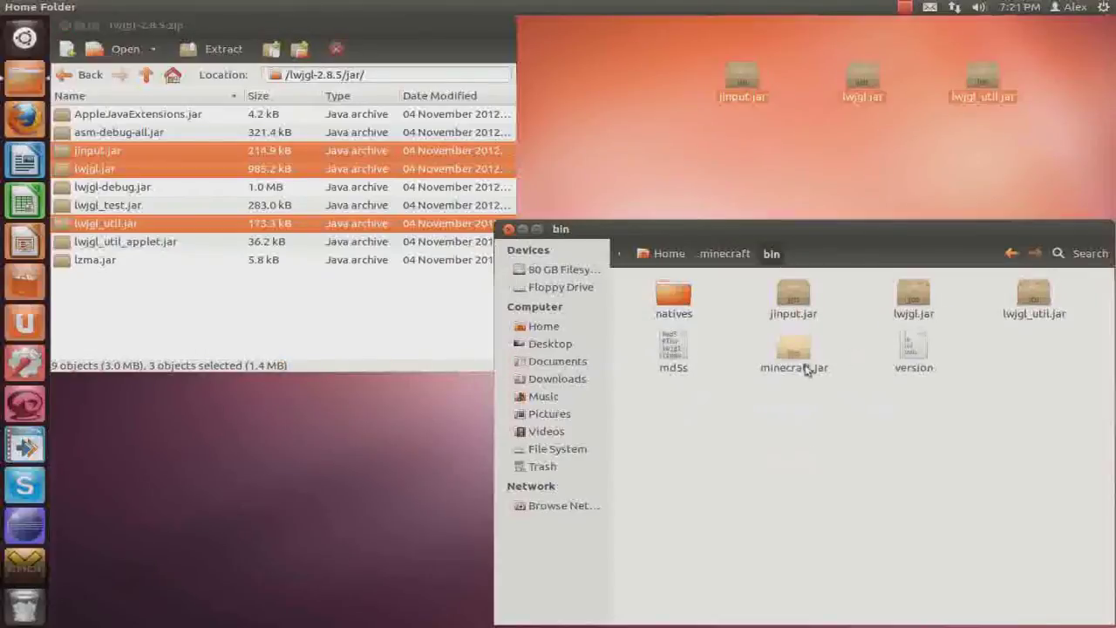
Navigate the archive to its native/linux folder
left_click(146, 75)
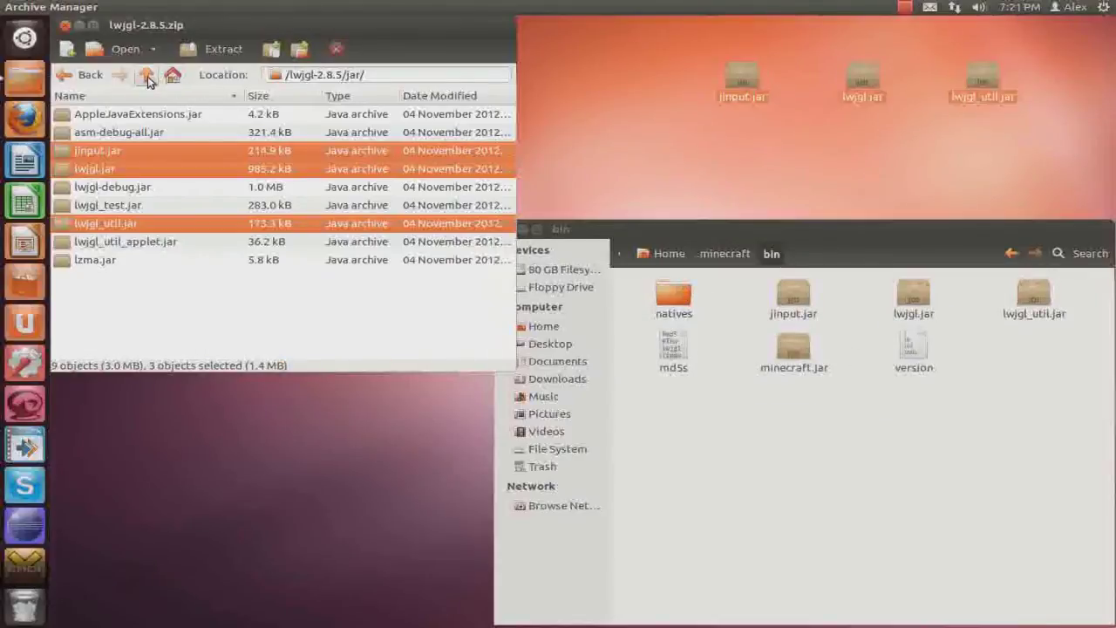
double_click(122, 157)
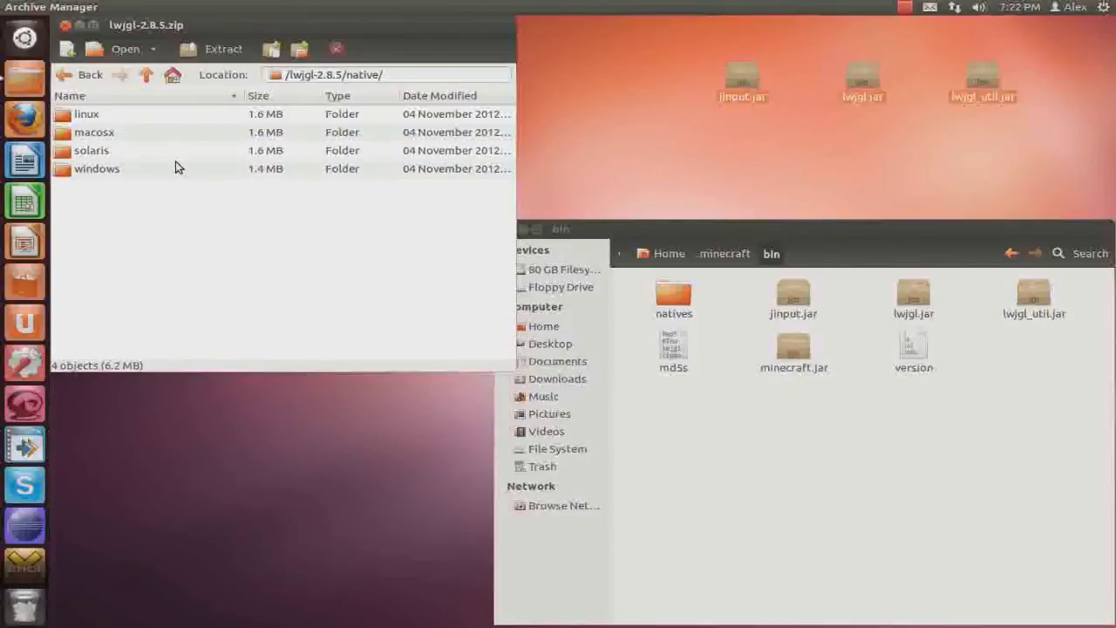
double_click(114, 176)
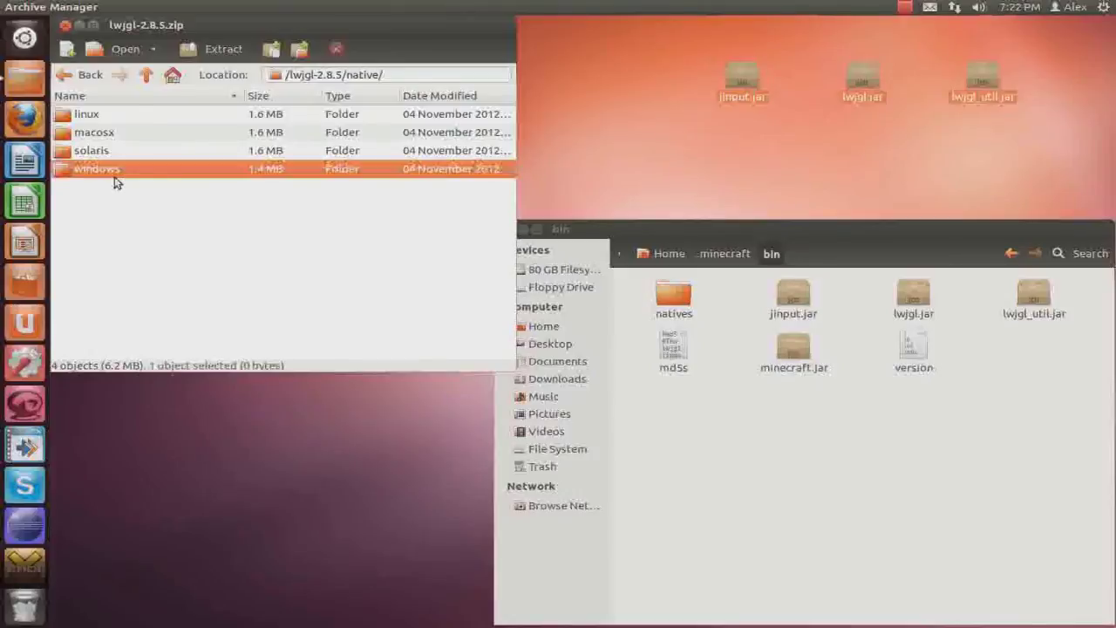
left_click(144, 76)
double_click(113, 117)
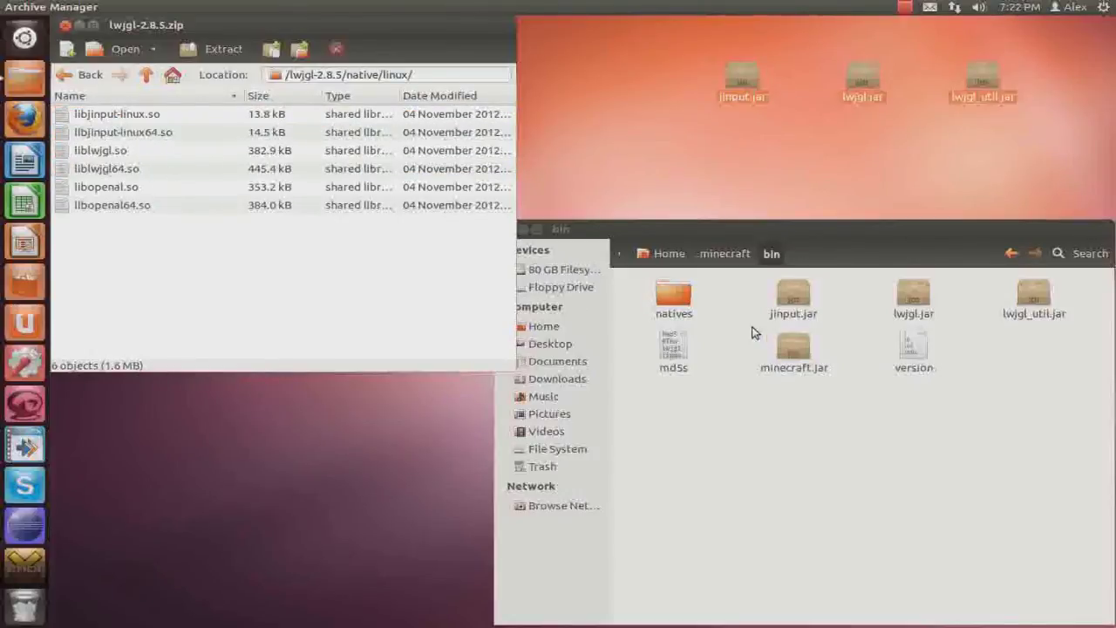
Move bin/natives' old libraries to the desktop and extract the six Linux .so files into natives
left_click(673, 296)
double_click(673, 296)
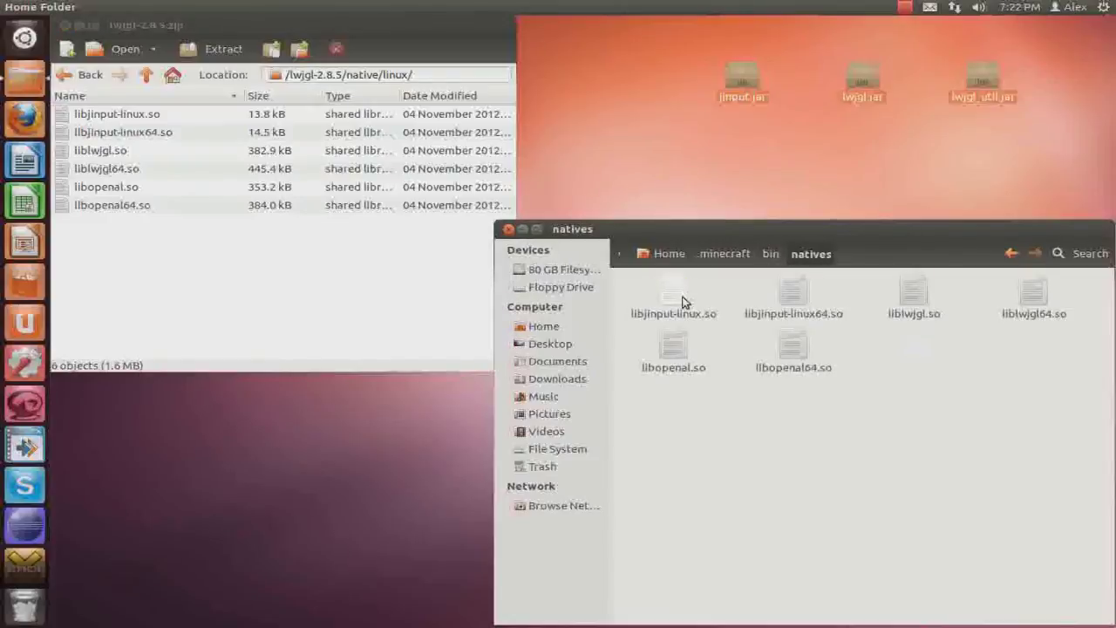
mouse_move(1103, 433)
left_mouse_down()
mouse_move(630, 272)
mouse_move(292, 221)
mouse_move(150, 219)
left_mouse_up()
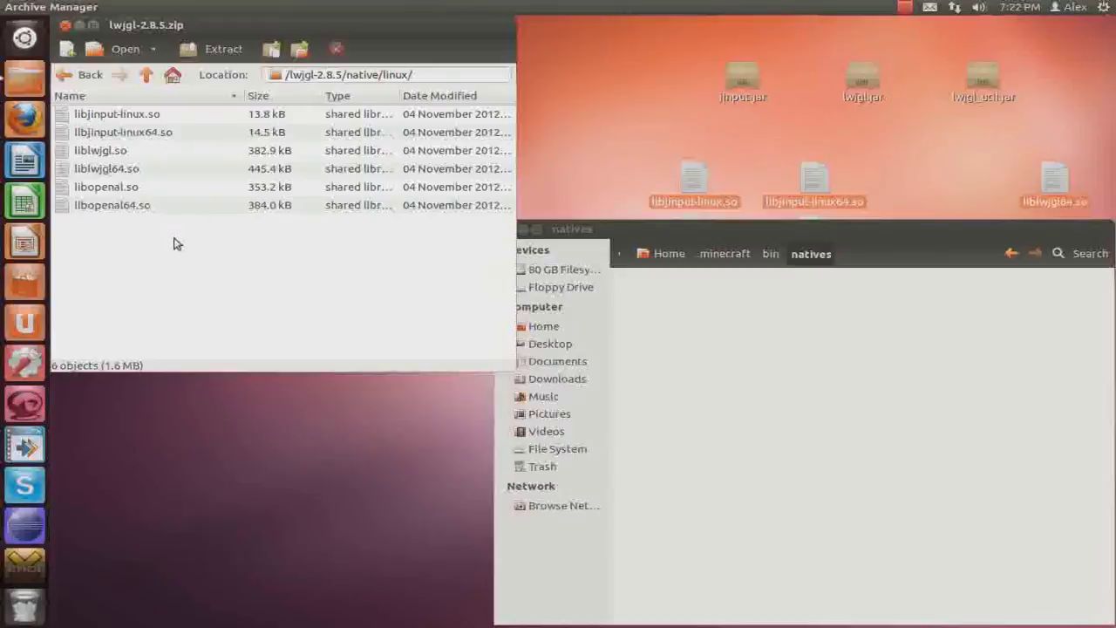
left_click(87, 118)
left_click(100, 205, "shift")
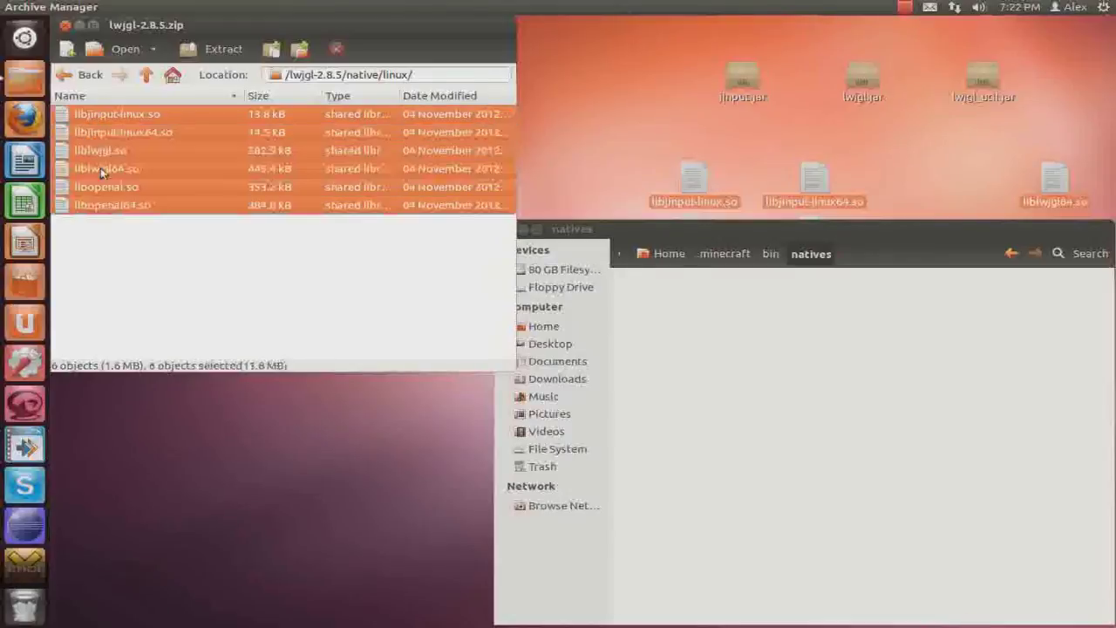
left_click_drag(100, 167, 697, 349)
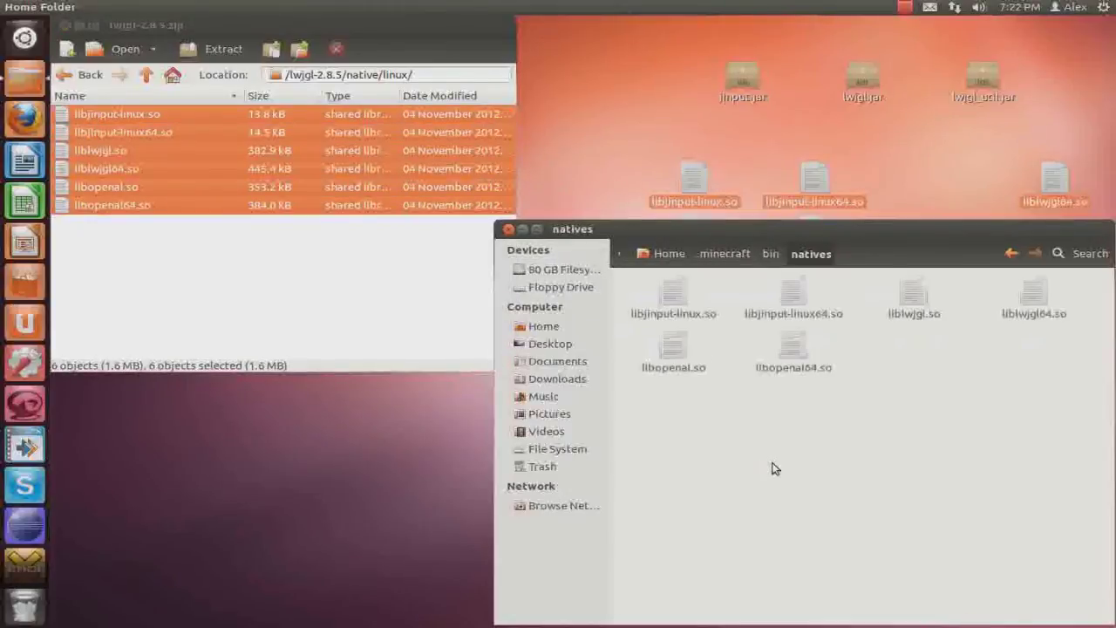
Close the archive and natives windows, group the old .so icons, and organize the desktop by name
left_click(64, 26)
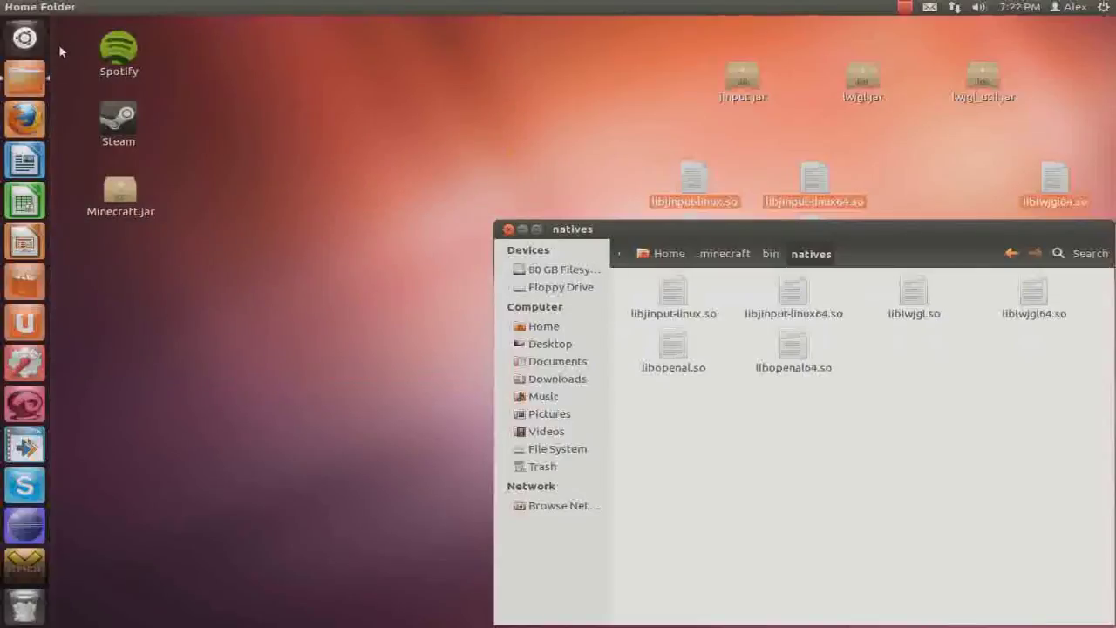
left_click(509, 229)
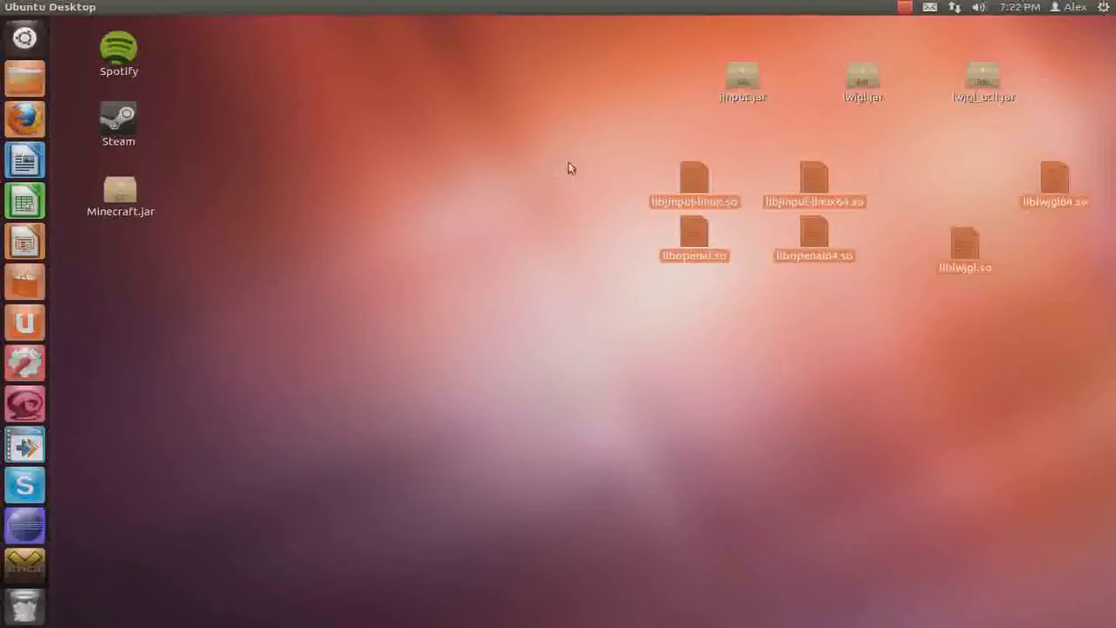
left_click_drag(702, 187, 731, 143)
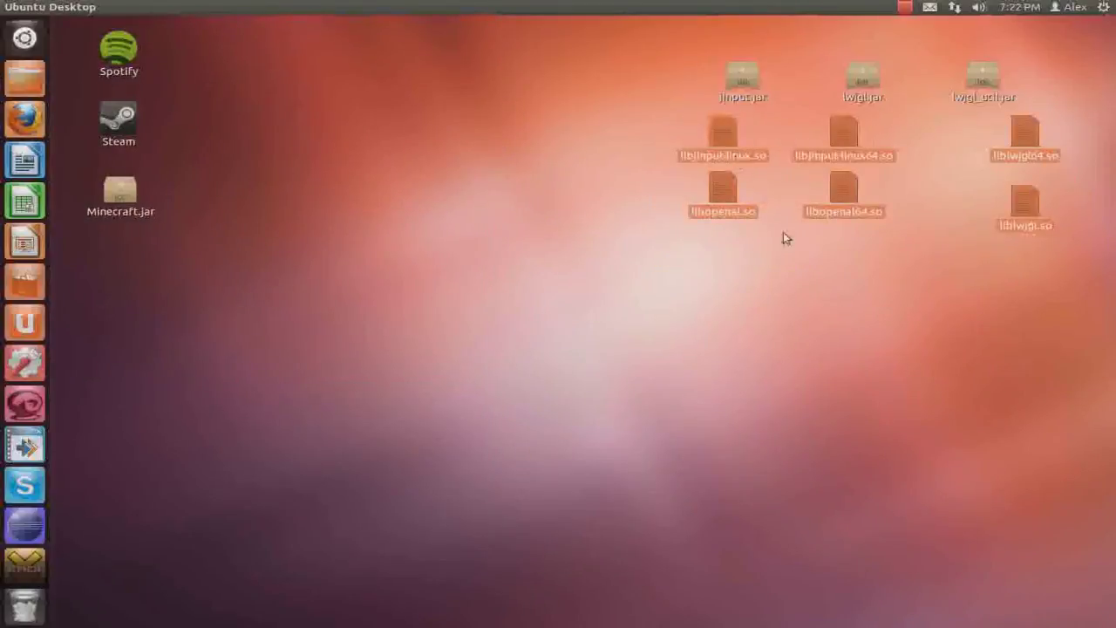
left_click_drag(714, 138, 589, 136)
left_click(731, 301)
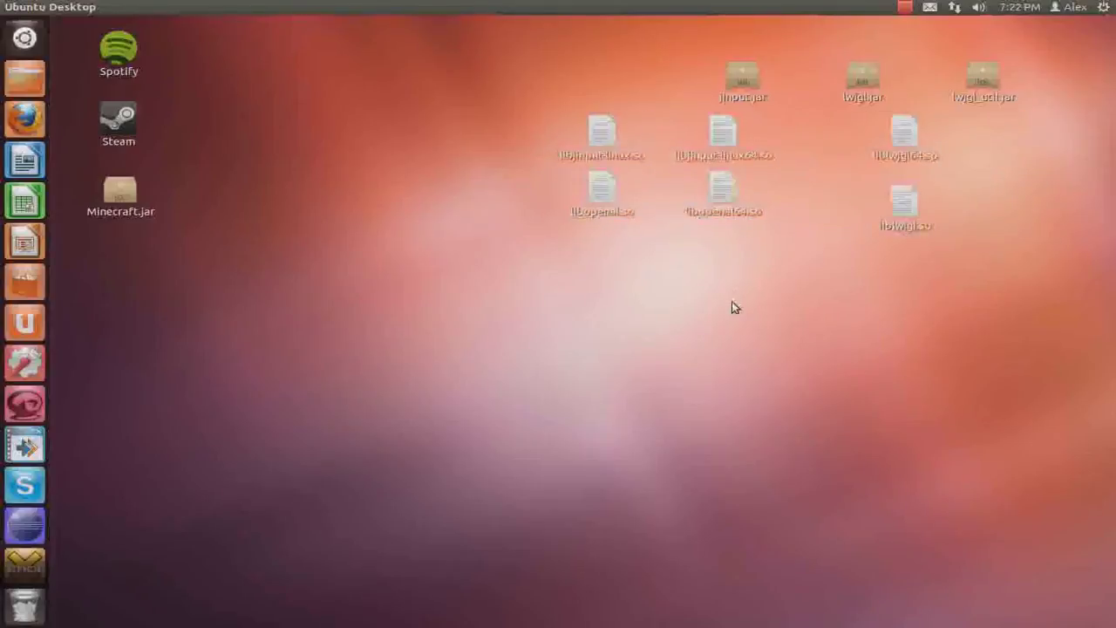
right_click(731, 301)
left_click(777, 341)
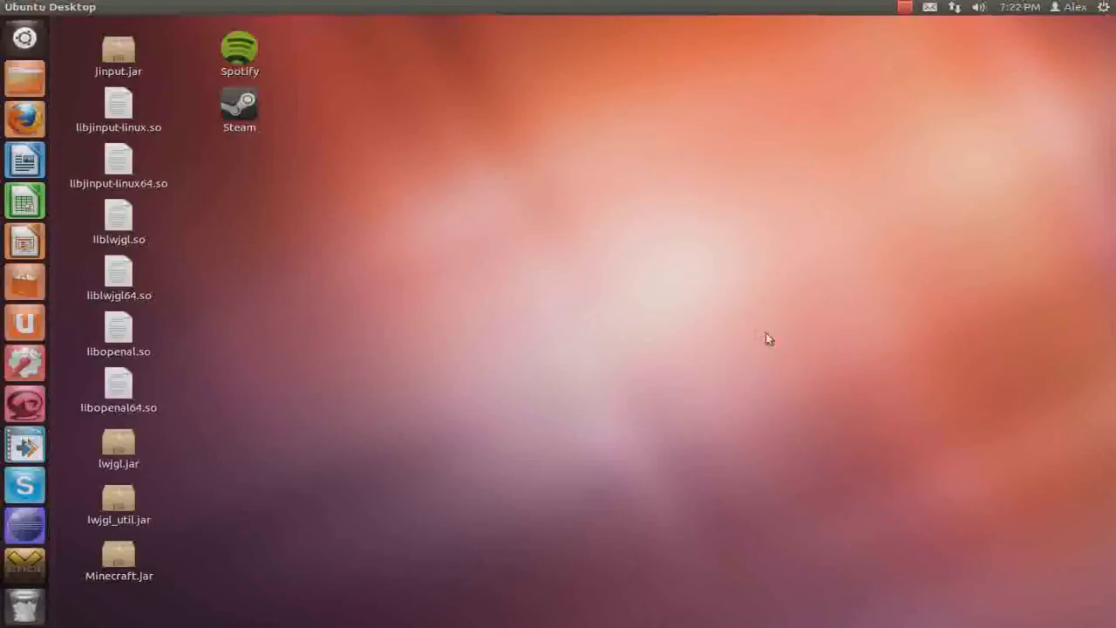
Open Minecraft.jar with Oracle Java 7 Runtime, log in to the 1.4.7 title screen, then quit
right_click(132, 563)
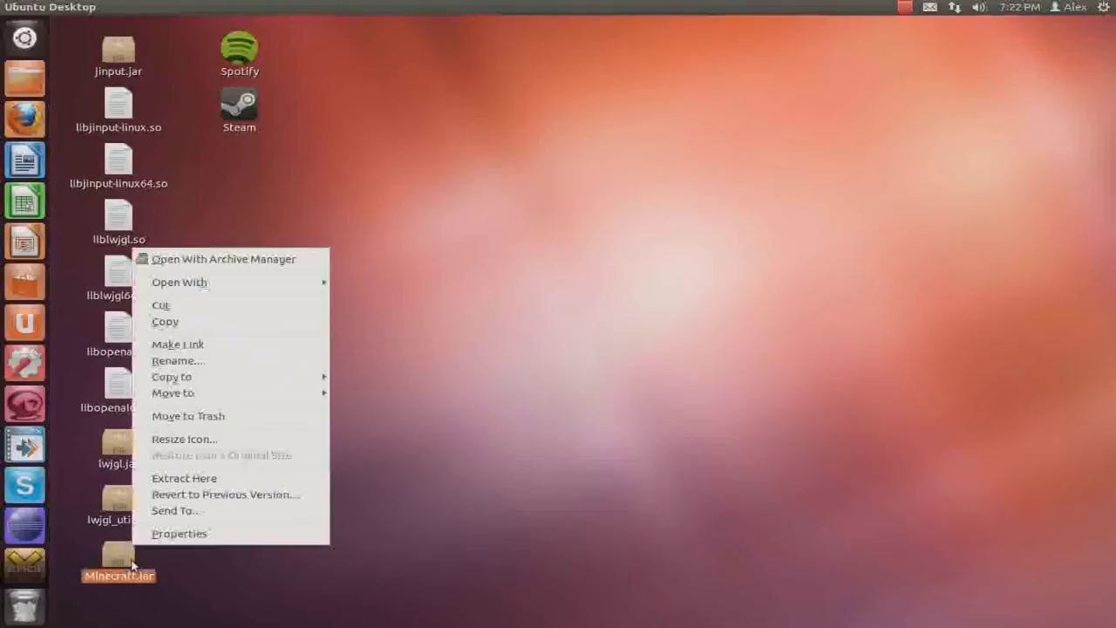
mouse_move(228, 282)
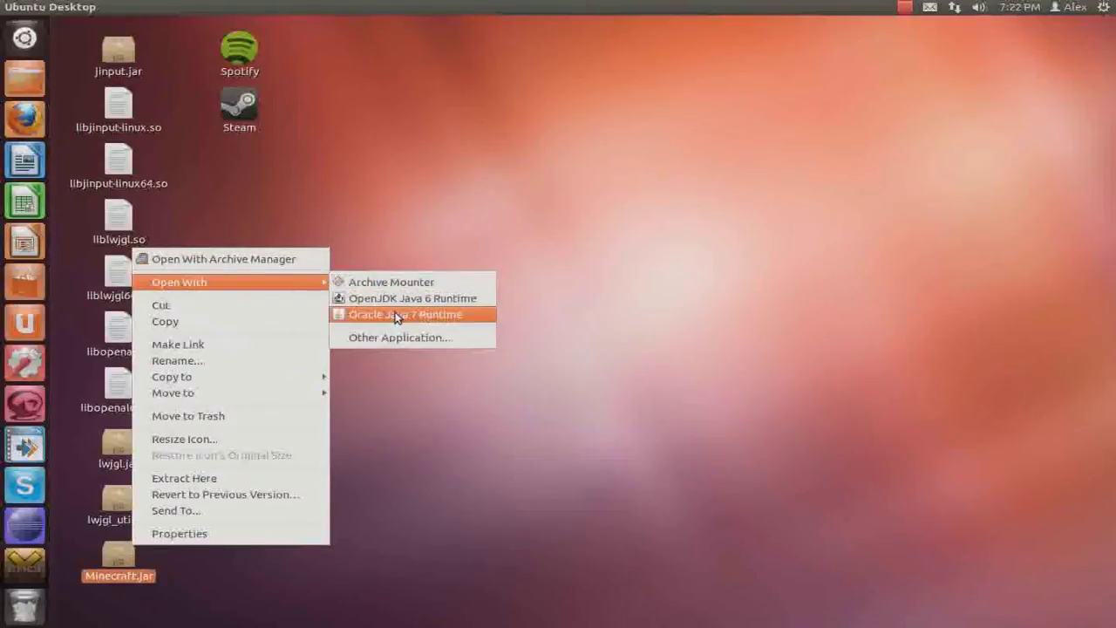
left_click(406, 317)
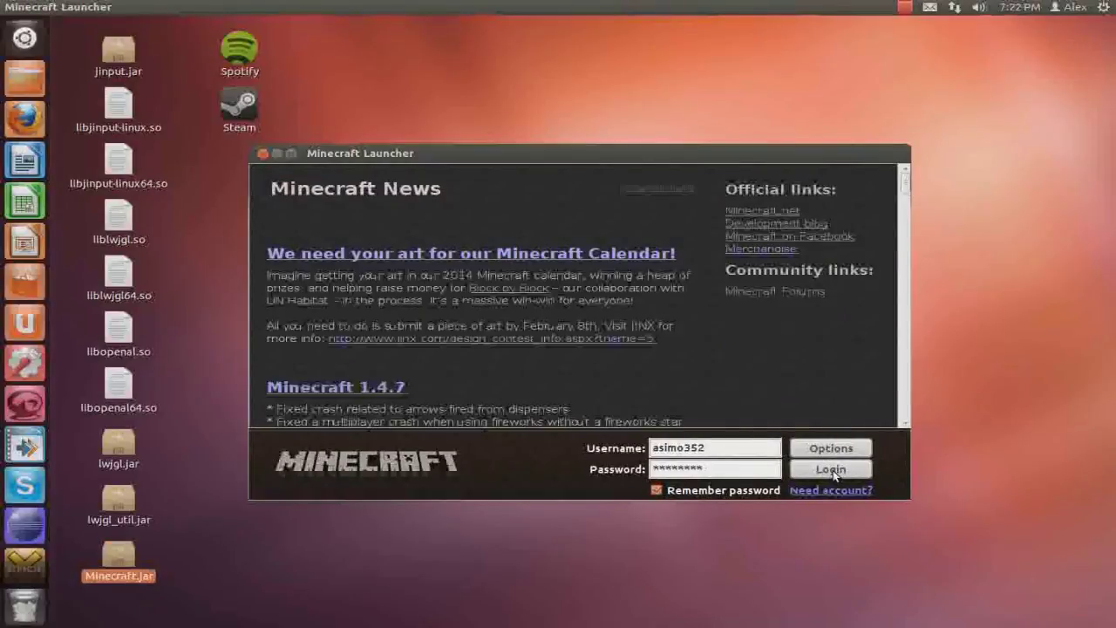
left_click(832, 470)
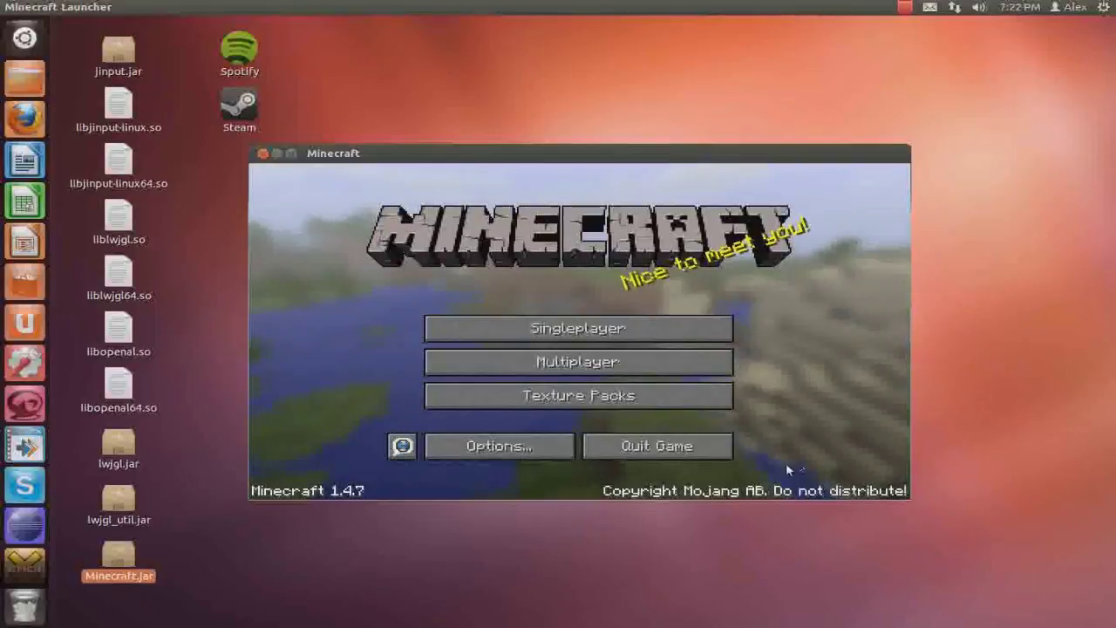
left_click(724, 454)
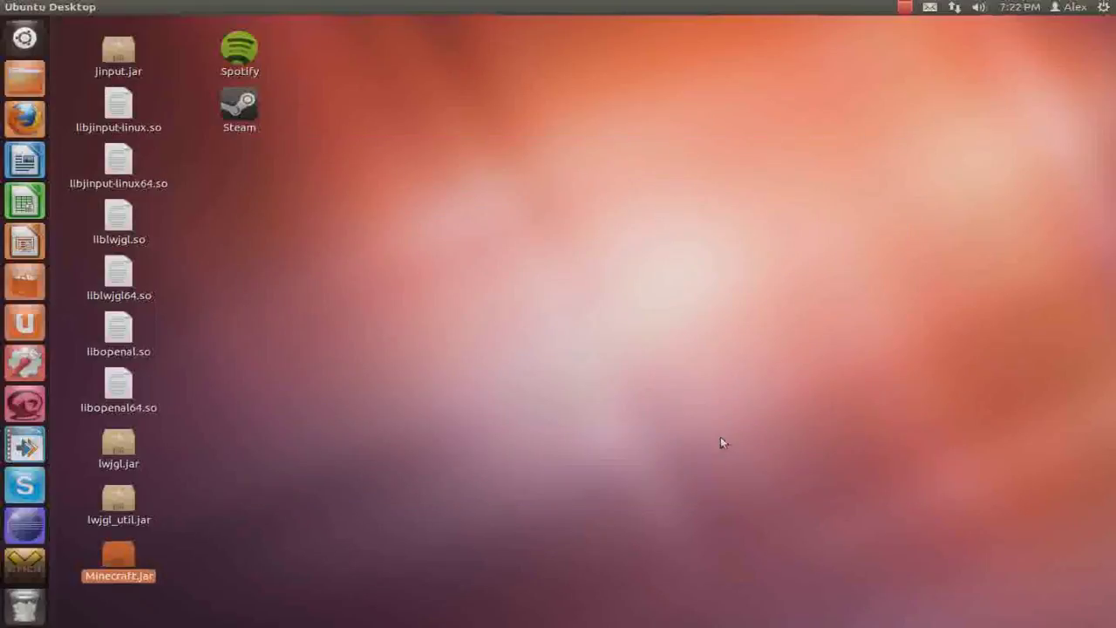